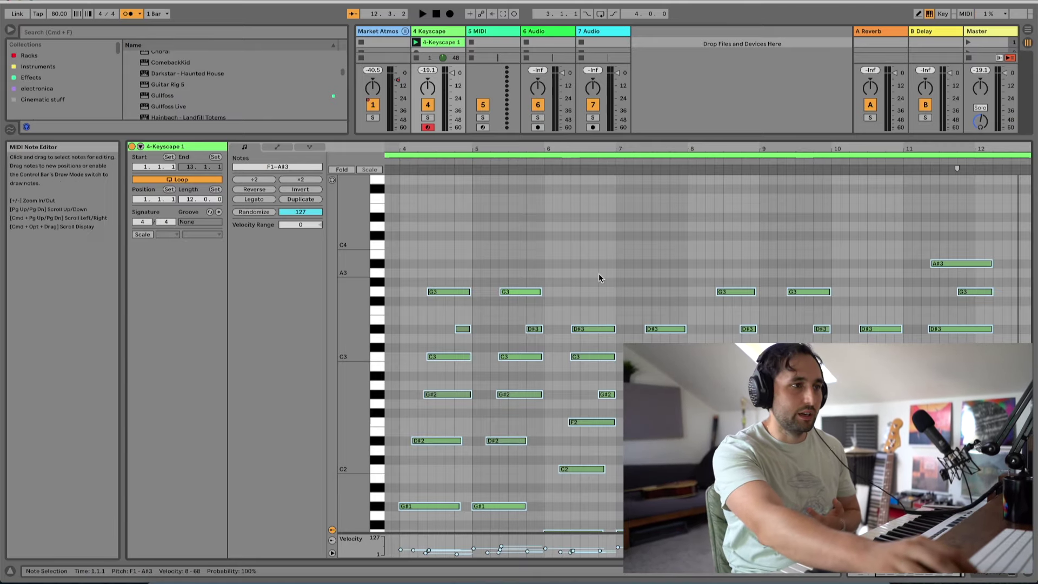
# Step: Place the 4-Keyscape 1 clip from Session View at bar 1 of the 4 Keyscape track in the arrangement
pyautogui.scroll(-1, 591, 288)
pyautogui.scroll(-1, 452, 319)
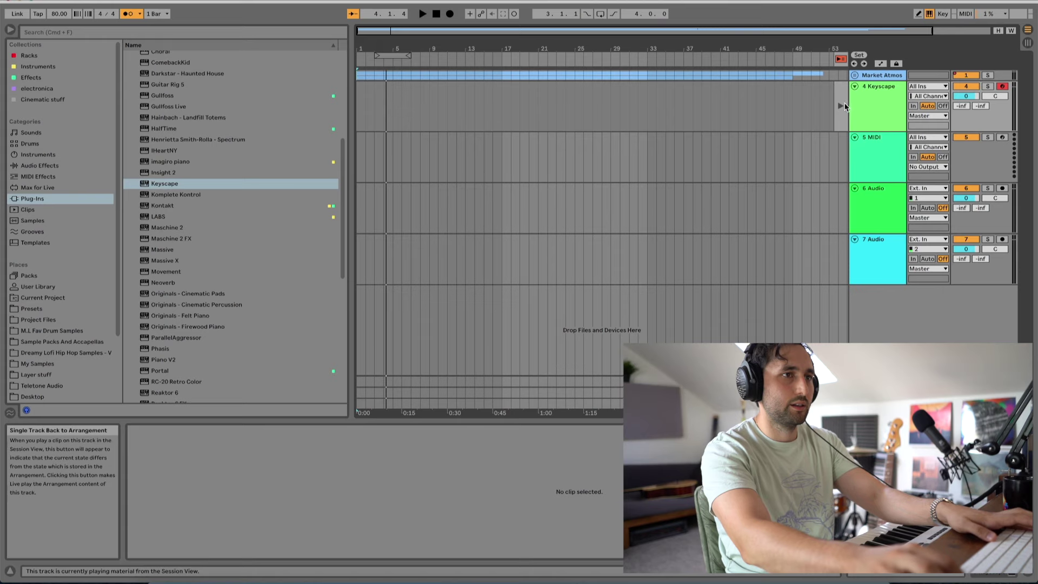
pyautogui.press('Tab')
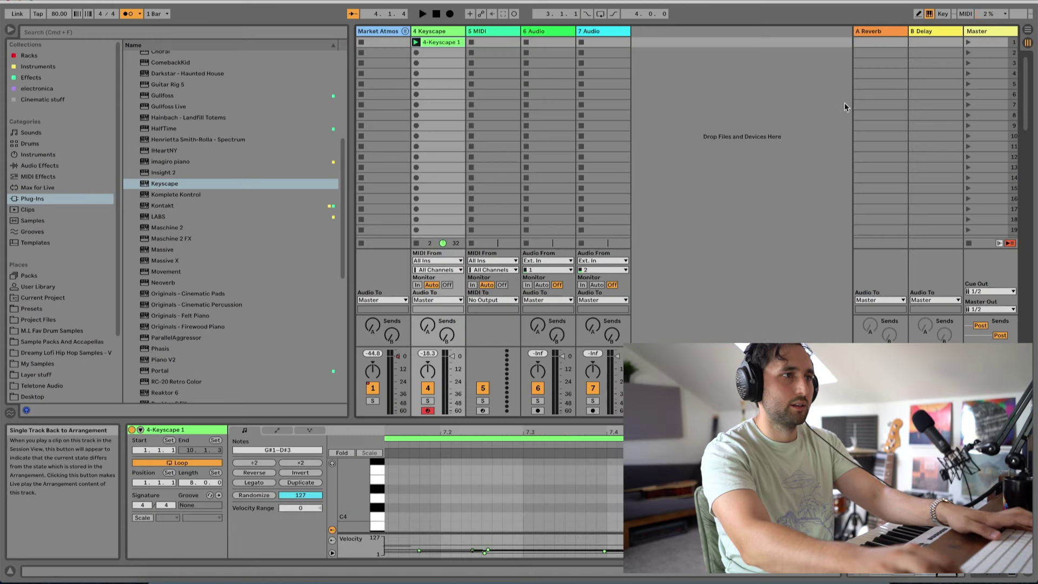
pyautogui.press('Tab')
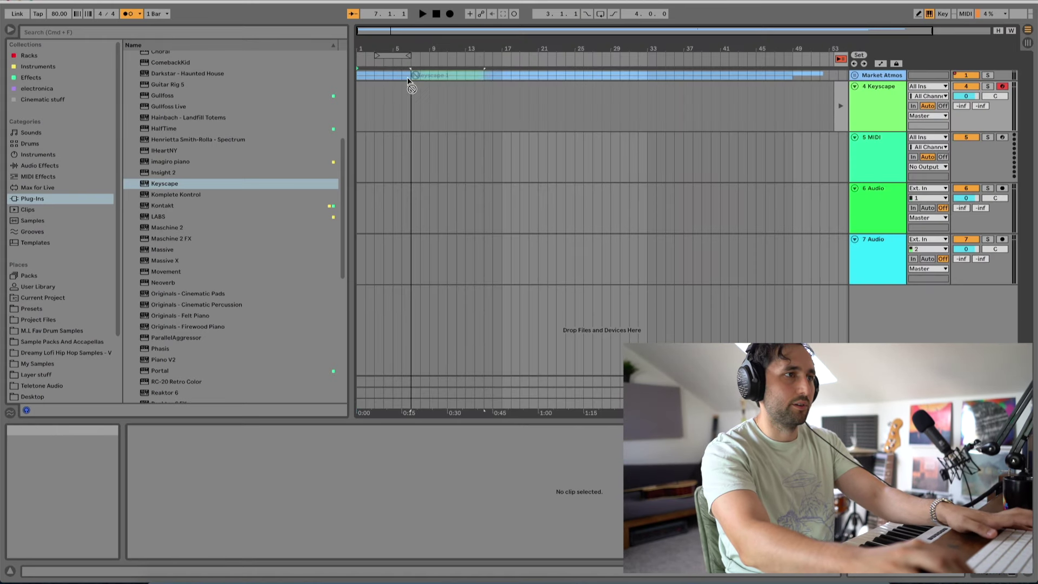
pyautogui.click(360, 111)
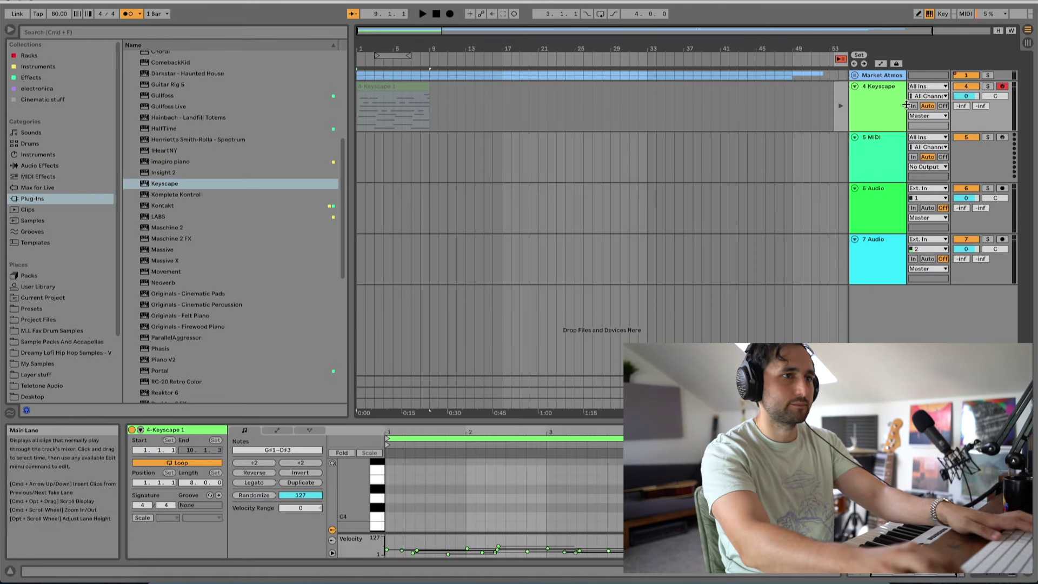
# Step: Search the browser for soothe and add the VST soothe2 after Keyscape on the 4 Keyscape track
pyautogui.click(878, 111)
pyautogui.click(128, 33)
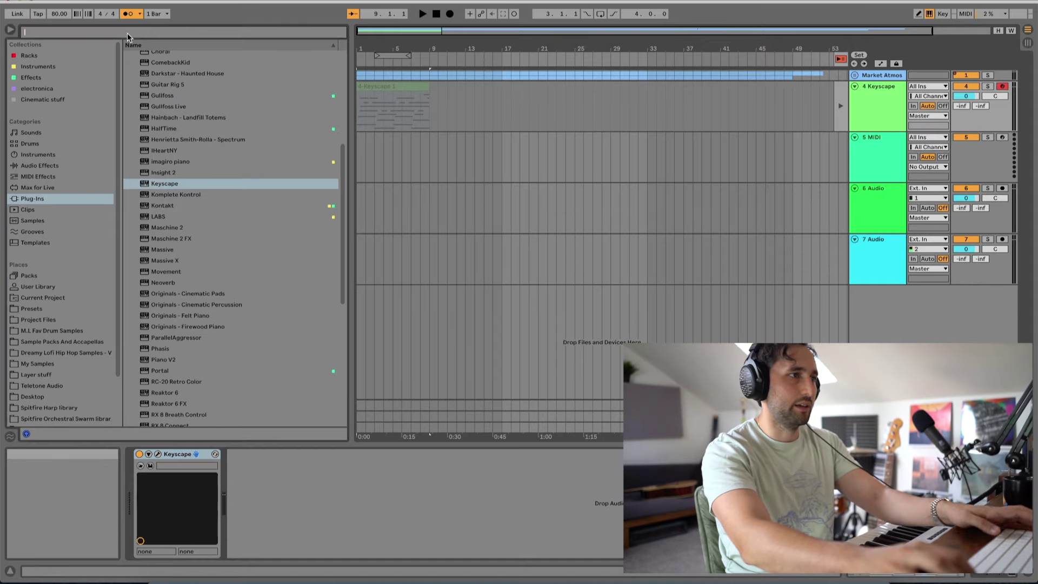
pyautogui.write('soothe')
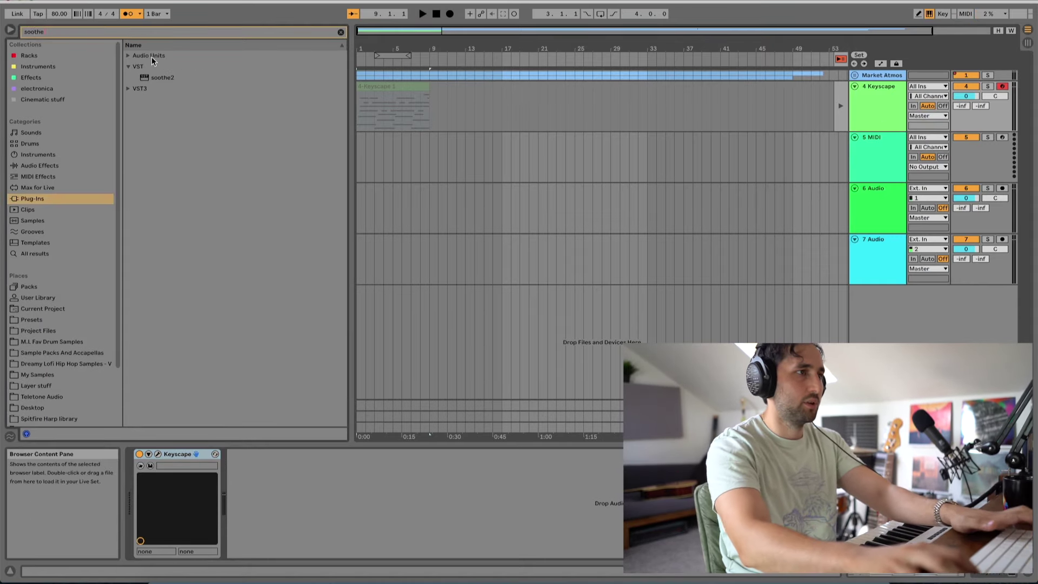
pyautogui.moveTo(157, 77); pyautogui.dragTo(392, 494)
# Step: During playback, set soothe2 band 1 to 206 Hz, 8.8 dB sensitivity and Q 0.5, and lower the red band between 2 and 4 kHz
pyautogui.press('space')
pyautogui.moveTo(365, 228); pyautogui.dragTo(278, 164)
pyautogui.moveTo(492, 177); pyautogui.dragTo(459, 259)
pyautogui.click(279, 164)
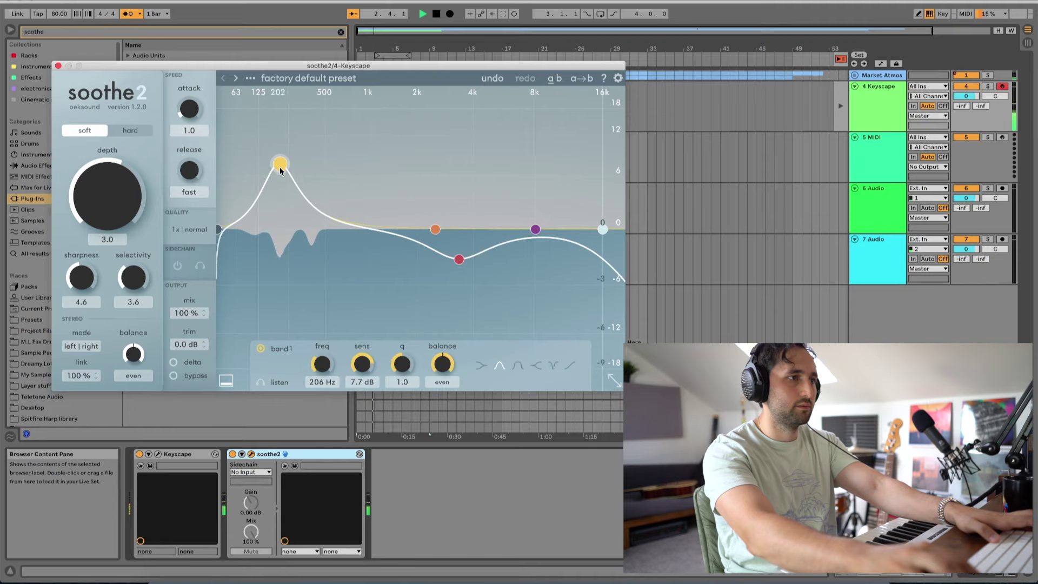
pyautogui.moveTo(403, 362); pyautogui.dragTo(400, 383)
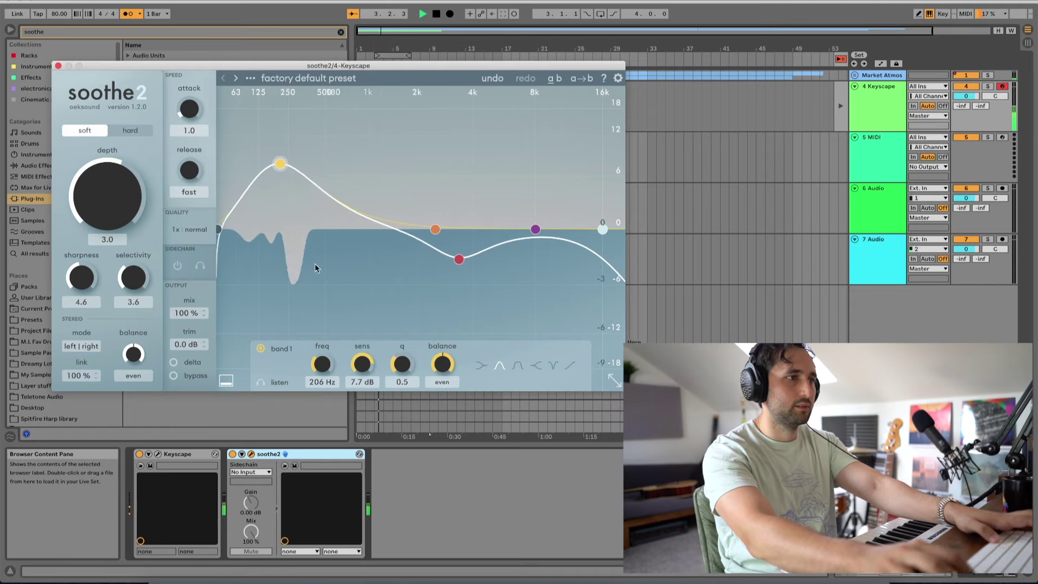
pyautogui.moveTo(279, 164); pyautogui.dragTo(280, 157)
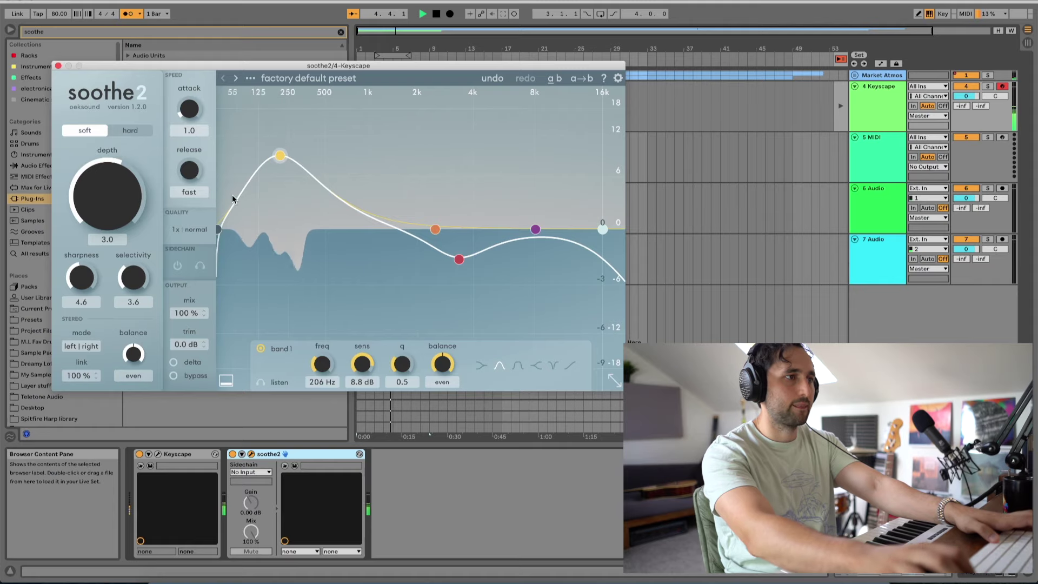
pyautogui.click(58, 65)
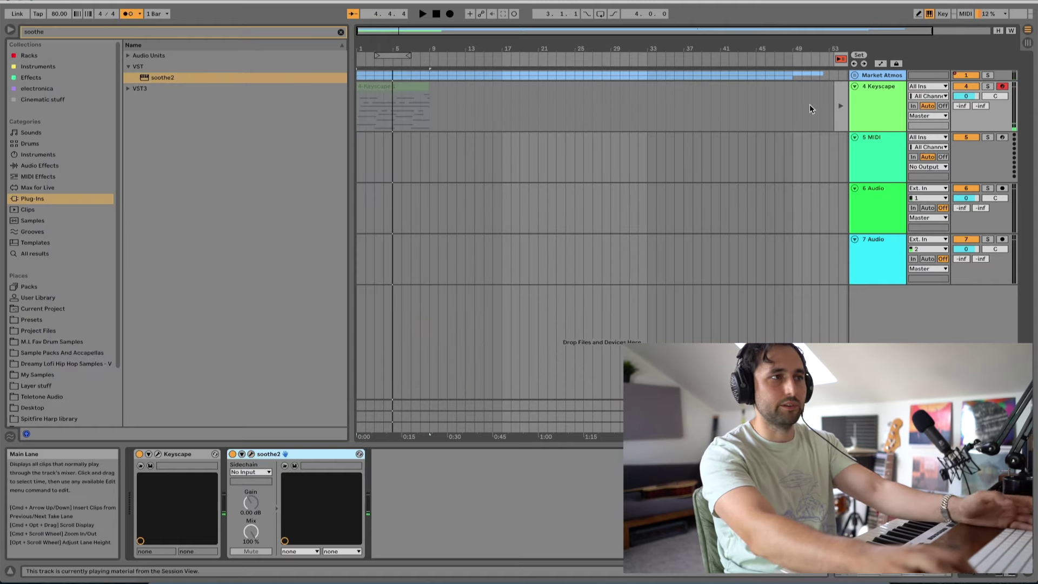
# Step: Duplicate the 4 Keyscape track, then freeze and flatten the copy to audio
pyautogui.click(880, 103)
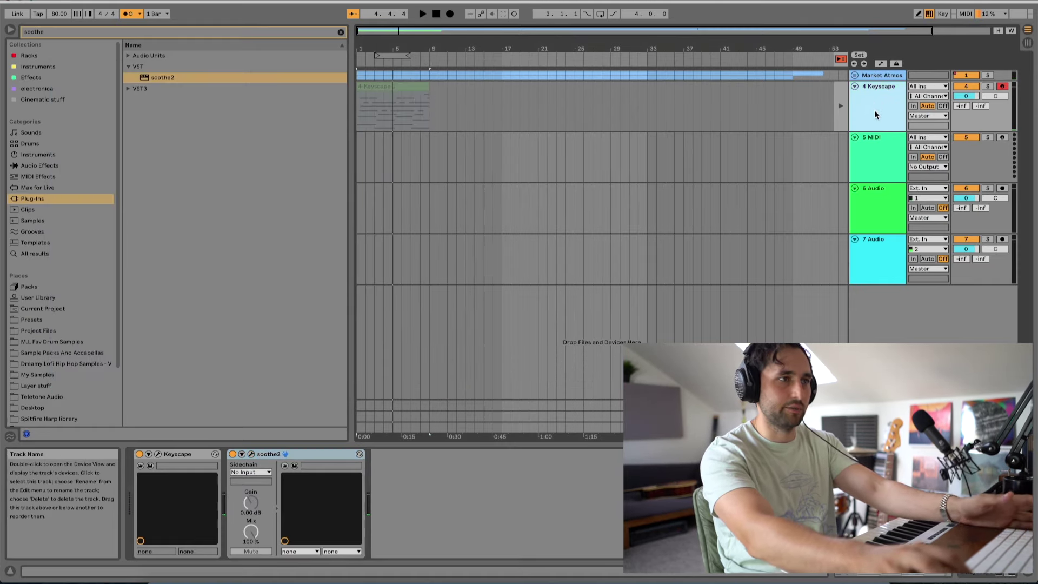
pyautogui.hotkey('ctrl', 'd')
pyautogui.rightClick(871, 157)
pyautogui.click(856, 222)
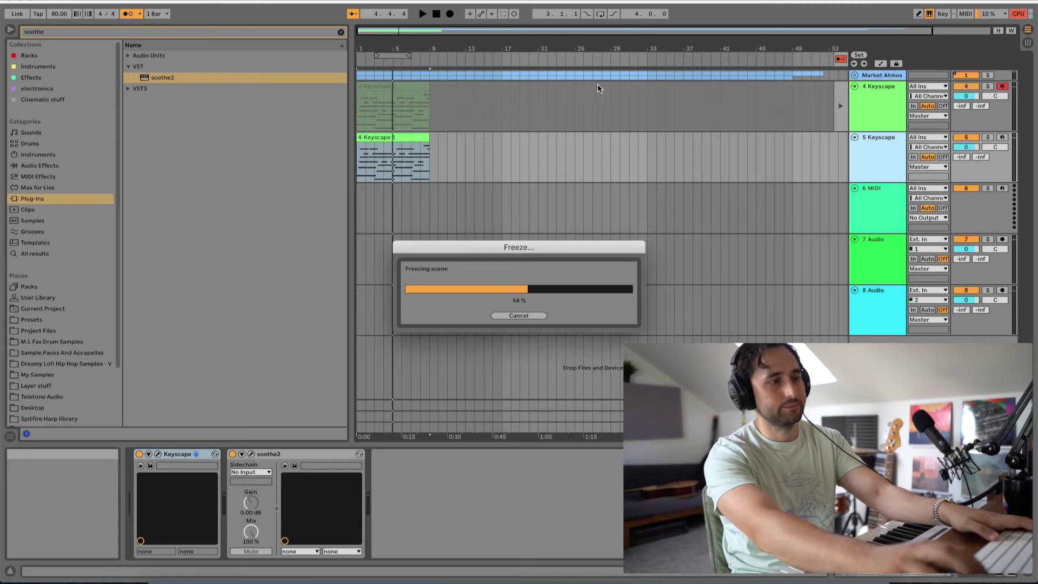
pyautogui.rightClick(869, 156)
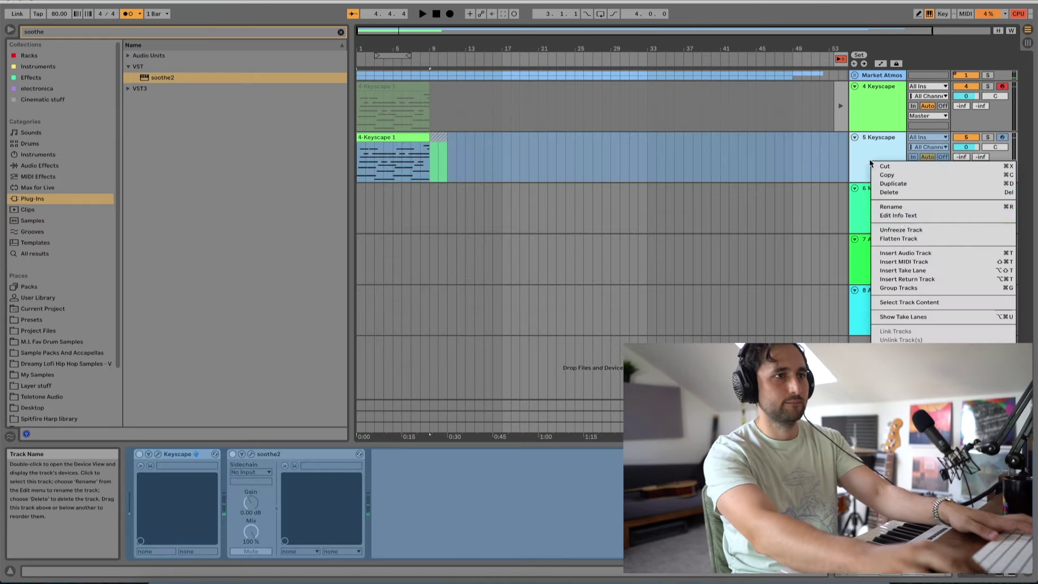
pyautogui.click(904, 238)
pyautogui.rightClick(887, 105)
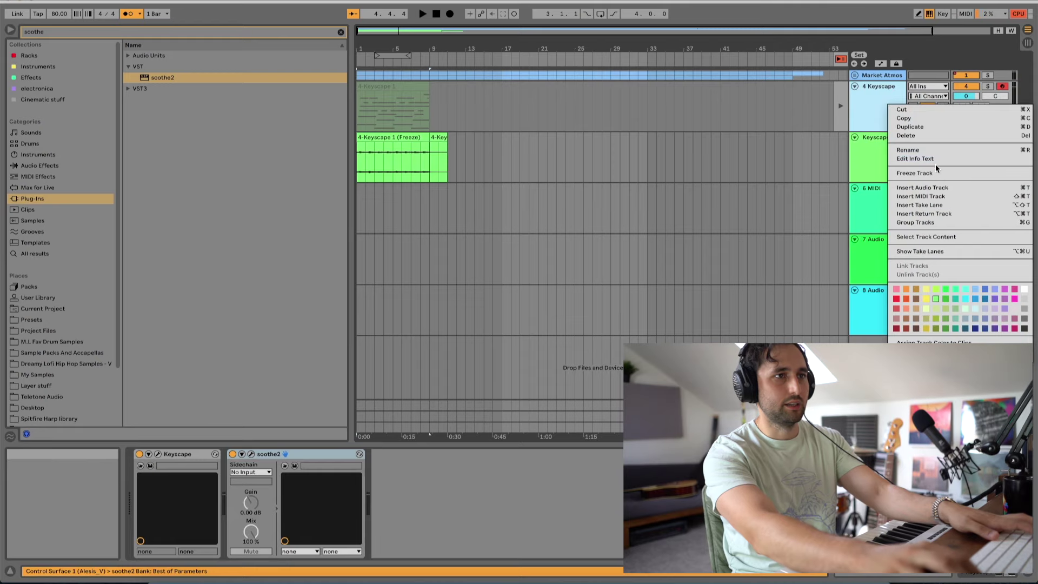
pyautogui.press('Escape')
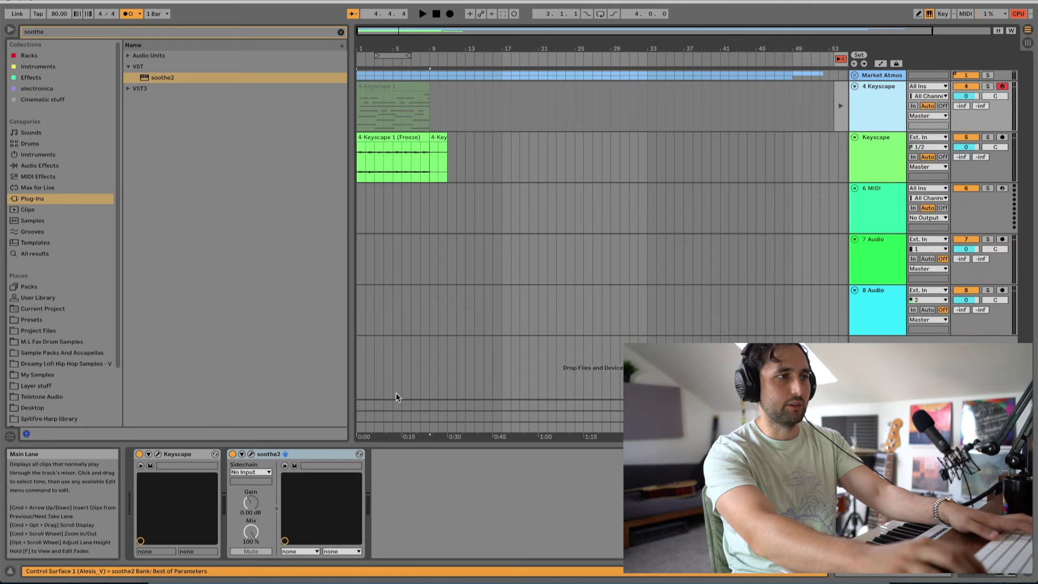
pyautogui.rightClick(319, 454)
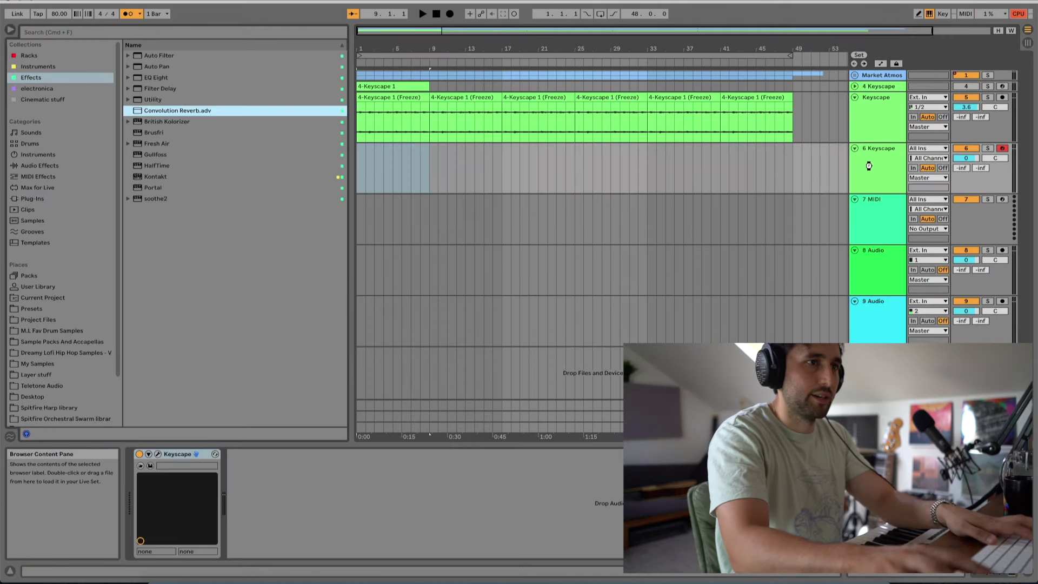
# Step: Play the loop to rehearse, then record a new MIDI part on the 6 Keyscape track
pyautogui.click(422, 14)
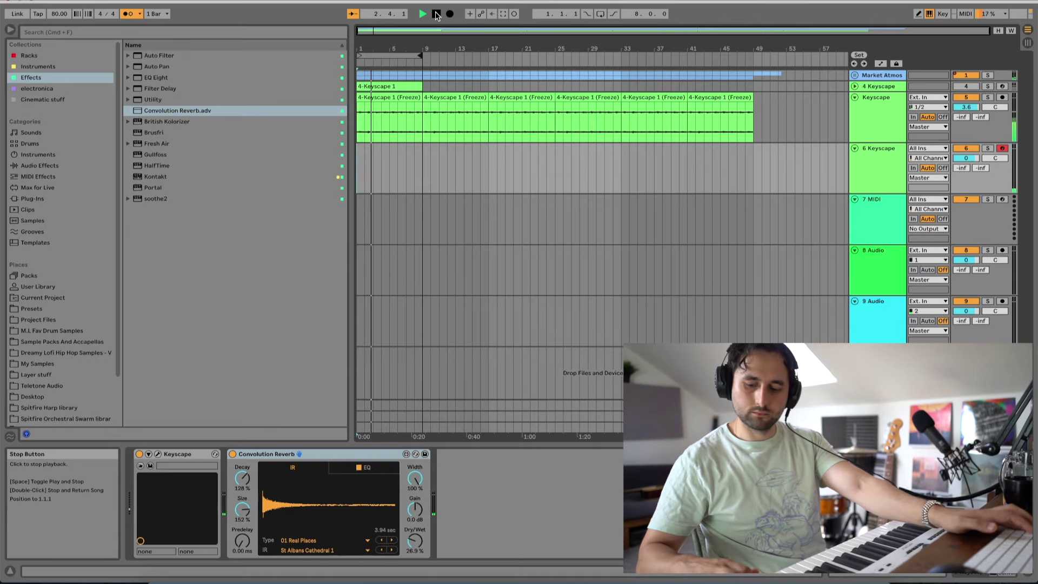
pyautogui.click(437, 14)
pyautogui.click(450, 14)
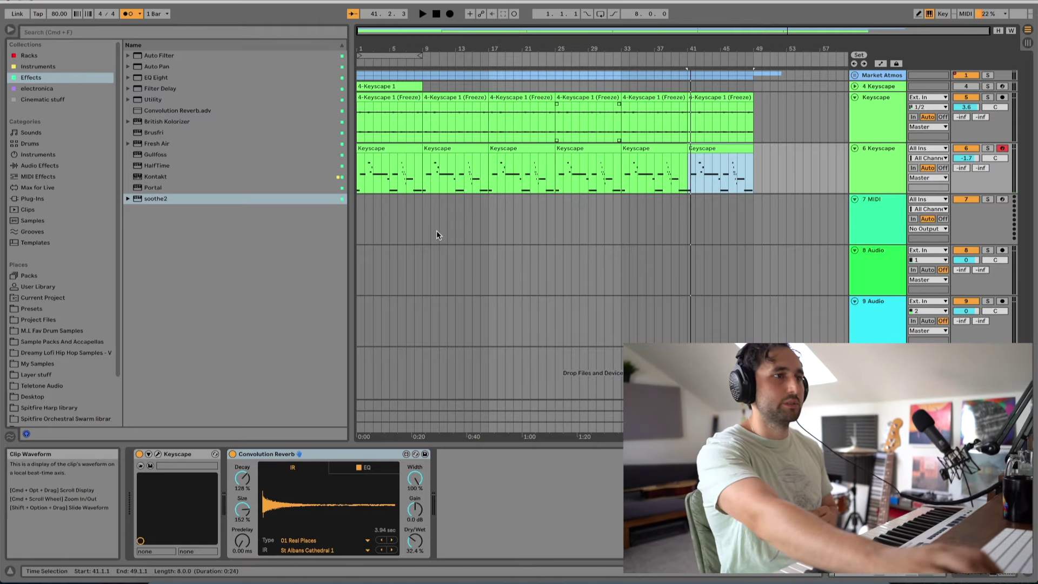
# Step: Delete the unused tracks 7 MIDI, 8 Audio and 9 Audio
pyautogui.click(473, 219)
pyautogui.click(876, 200)
pyautogui.keyDown('shift'); pyautogui.click(876, 301); pyautogui.keyUp('shift')
pyautogui.press('Delete')
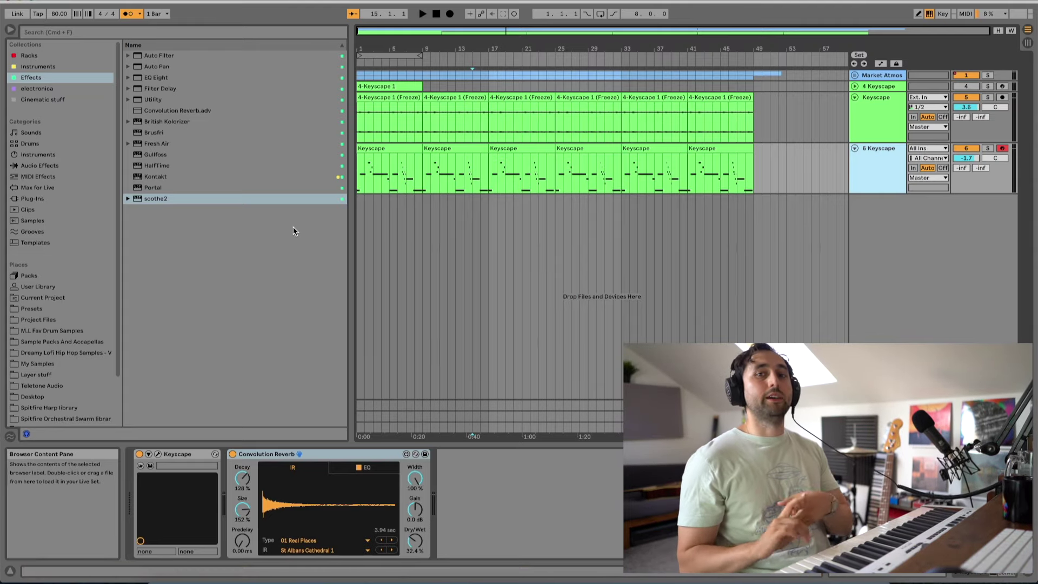
# Step: Import drums.als from the drums Project folder in Presets as new tracks below 6 Keyscape
pyautogui.scroll(-3, 43, 305)
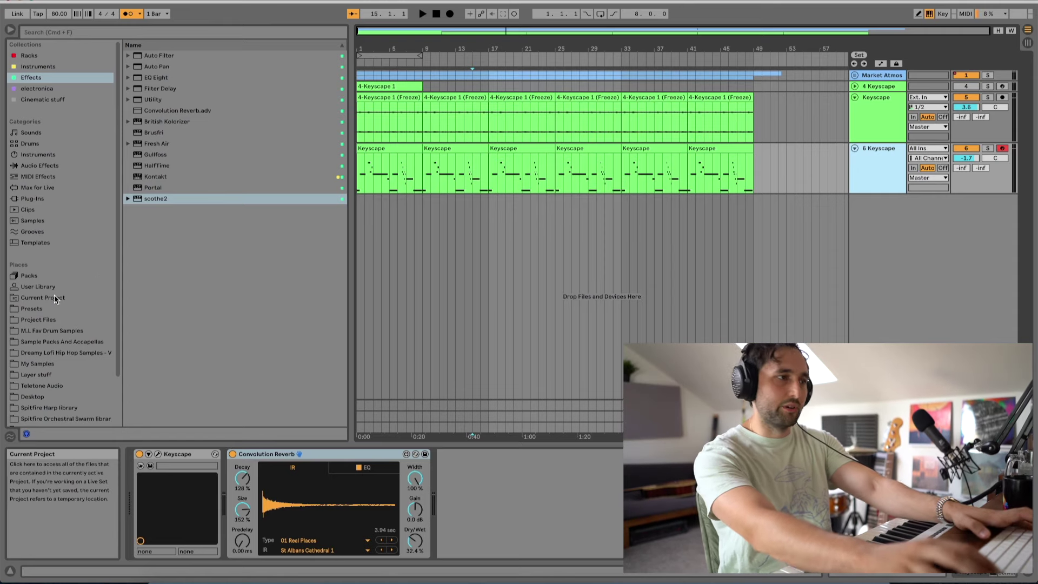
pyautogui.click(46, 278)
pyautogui.click(39, 234)
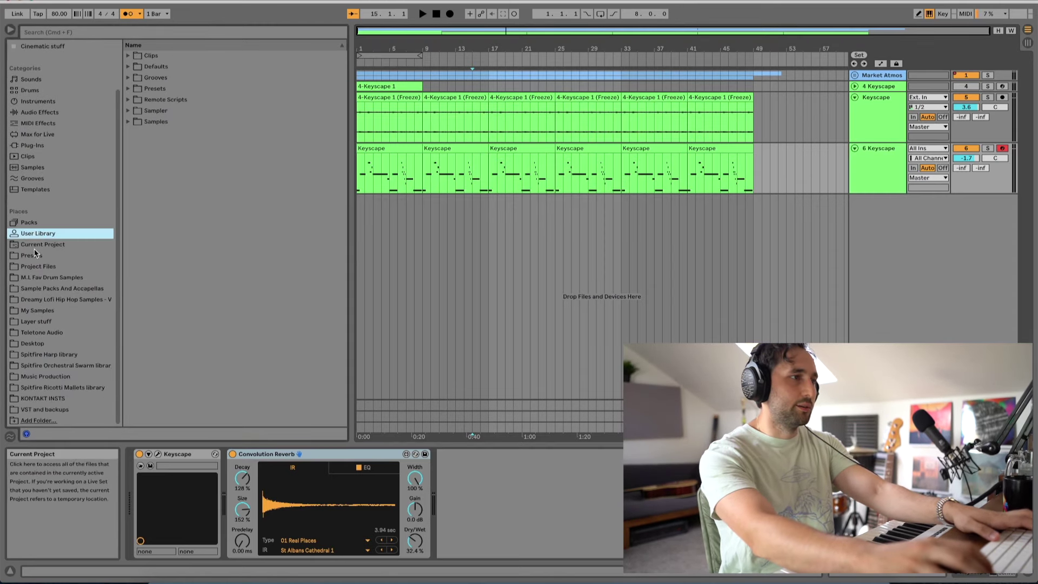
pyautogui.click(35, 255)
pyautogui.click(164, 133)
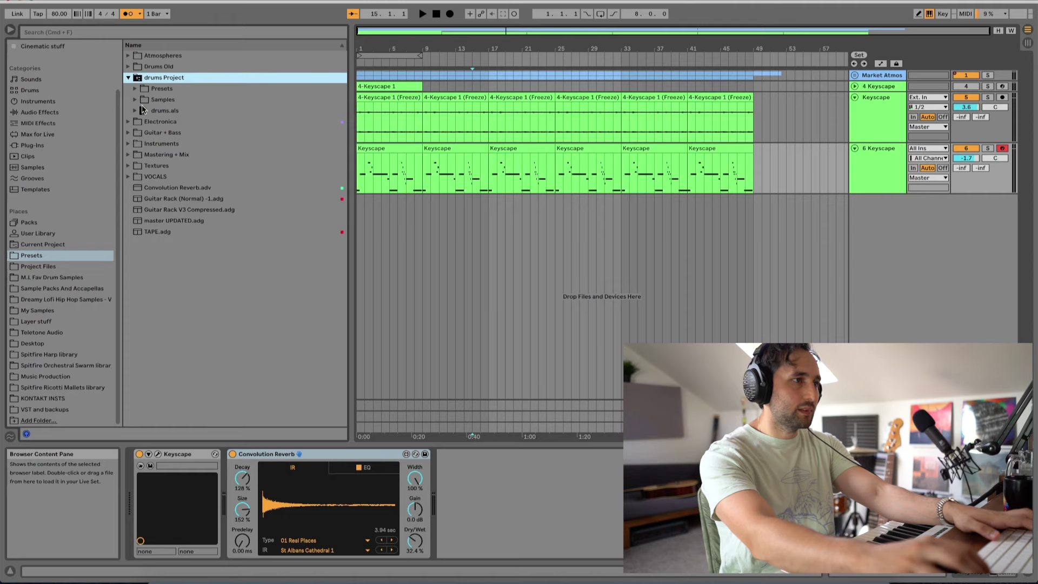
pyautogui.click(151, 110)
pyautogui.moveTo(150, 111); pyautogui.dragTo(894, 201)
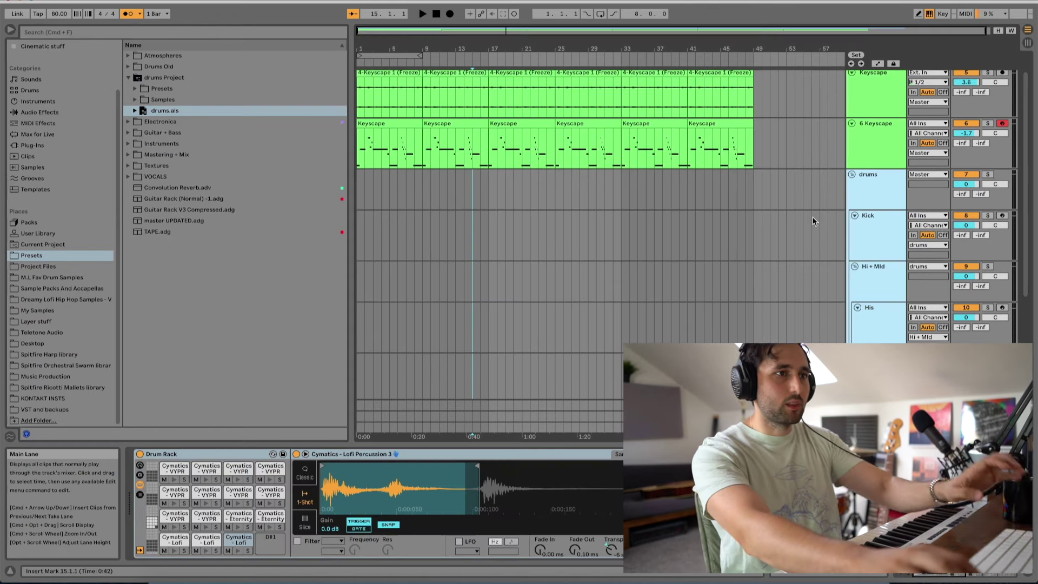
# Step: Ungroup the outer drums group and record a kick pattern on the Kick track from bar 8
pyautogui.click(881, 197)
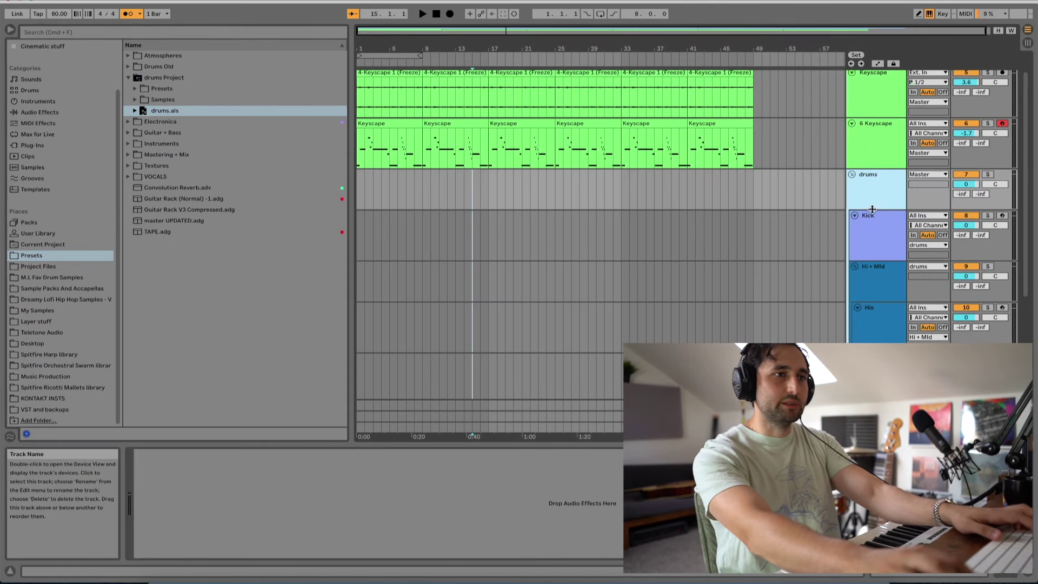
pyautogui.scroll(2, 875, 225)
pyautogui.scroll(-2, 874, 225)
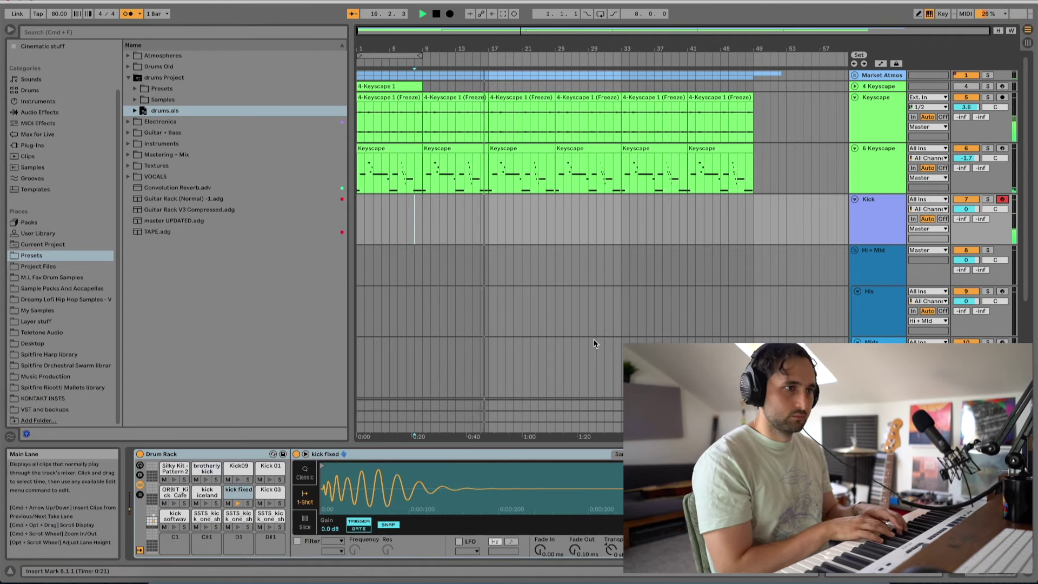
pyautogui.click(450, 15)
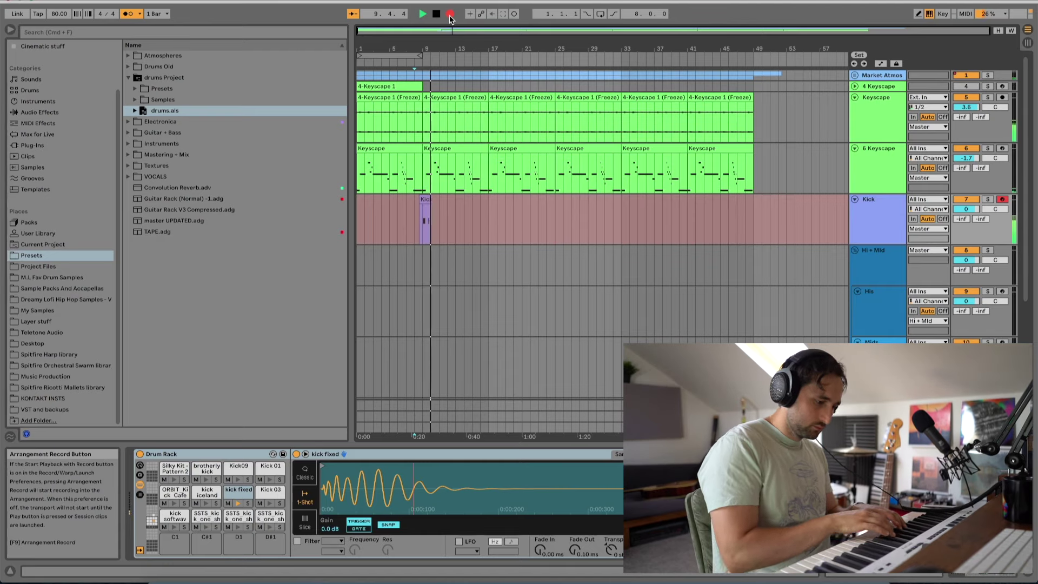
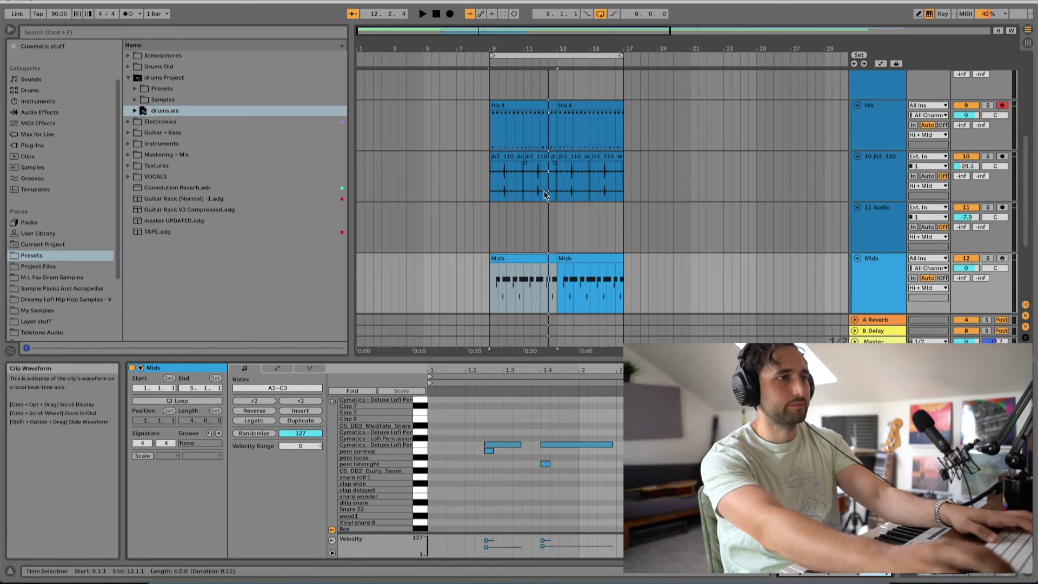
# Step: Inspect the first jh2_110 drum loop clip and audition the His track both soloed and within the beat
pyautogui.click(509, 156)
pyautogui.click(508, 157)
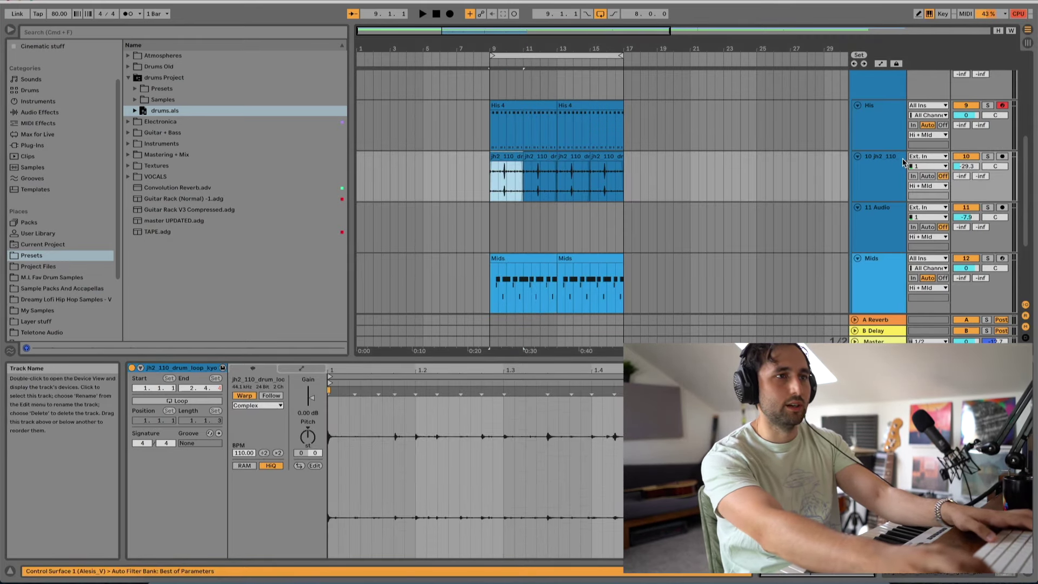
pyautogui.press('space')
pyautogui.click(988, 105)
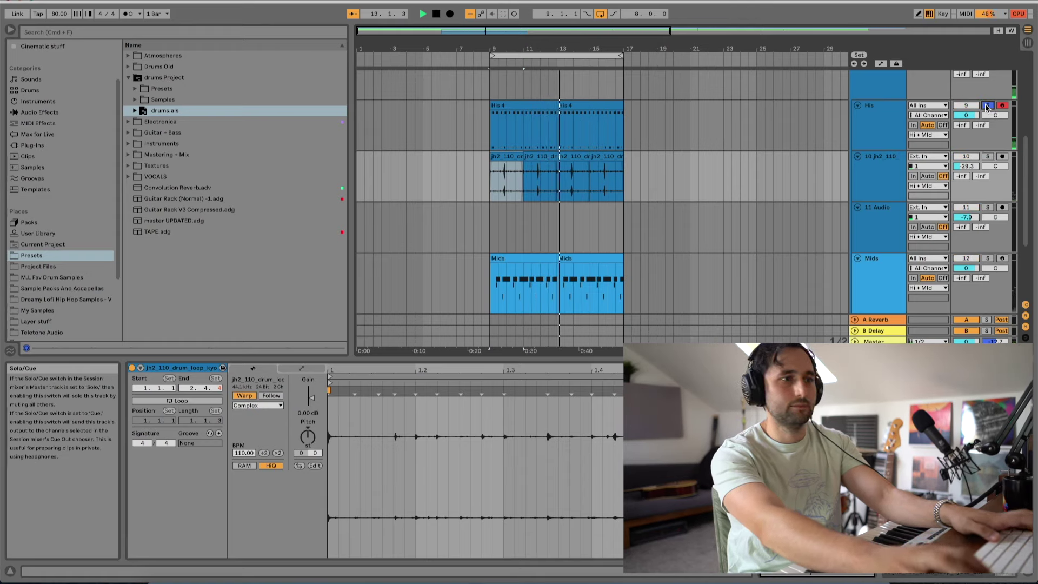
pyautogui.press('space')
pyautogui.click(987, 107)
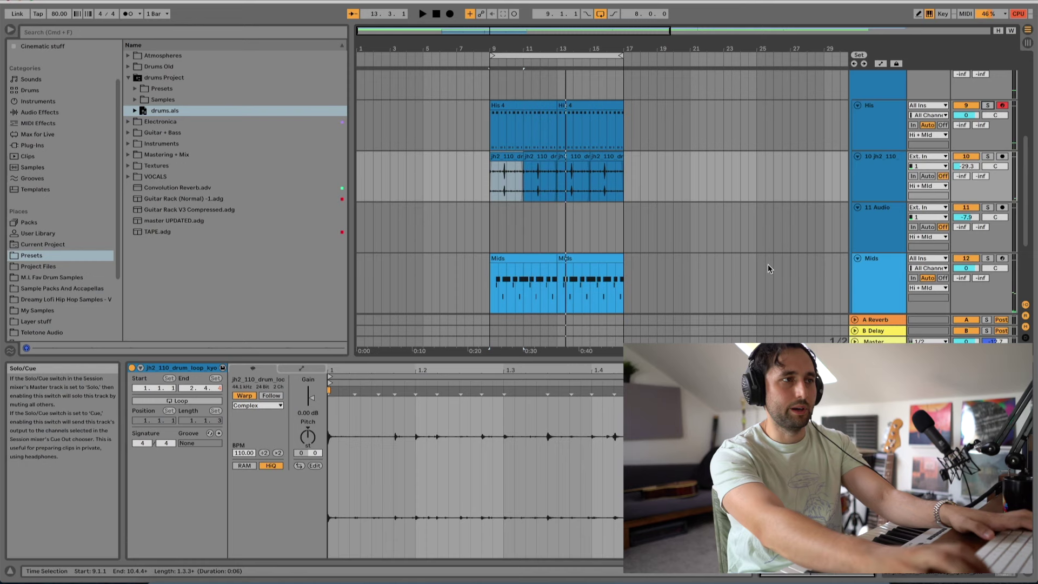
pyautogui.scroll(4, 734, 241)
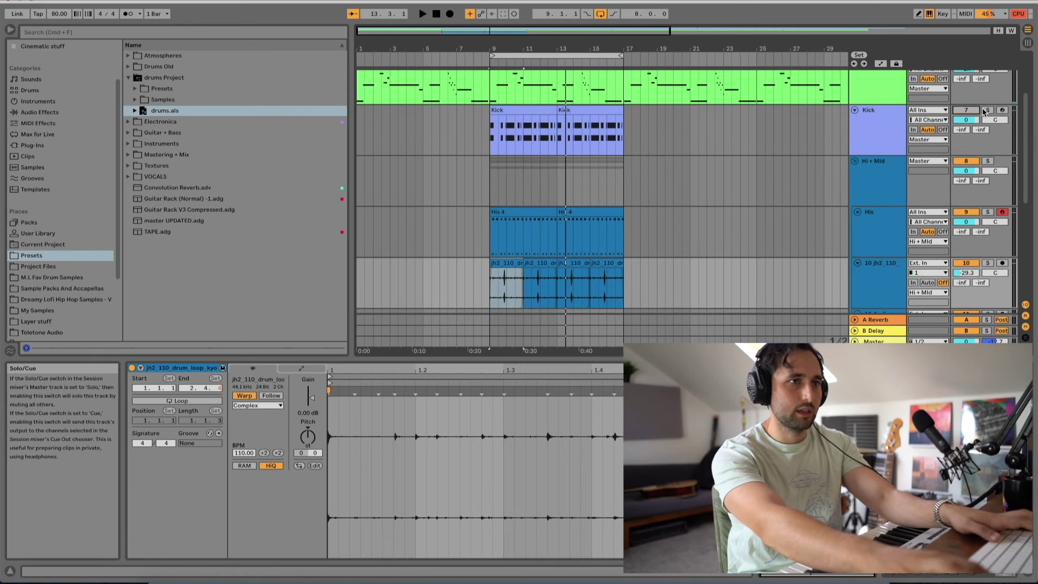
pyautogui.press('space')
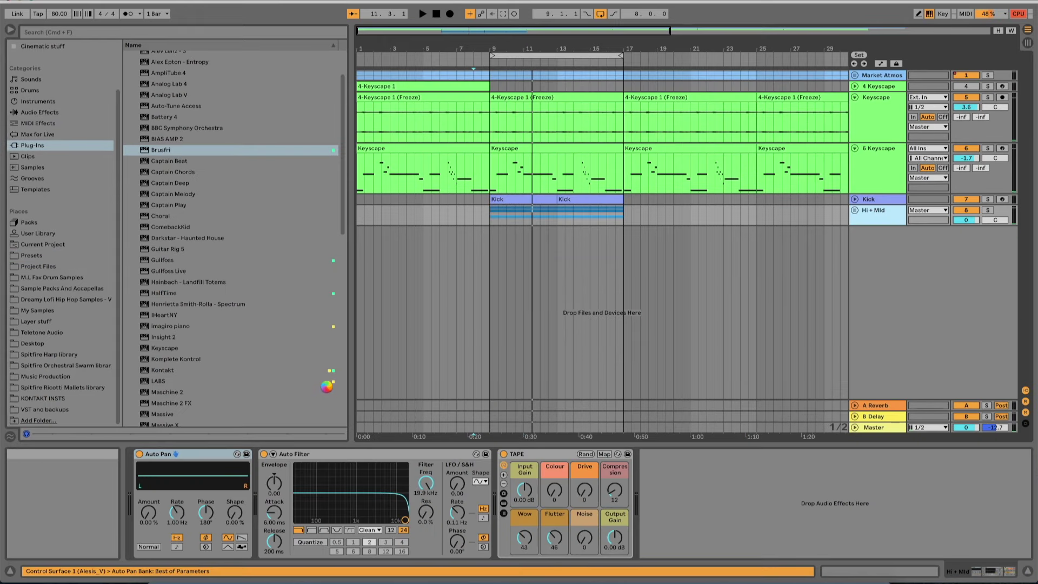
# Step: Create an audio track with the DI Bass .adg rack from the Guitar + Bass presets and record a bass part on it
pyautogui.click(45, 345)
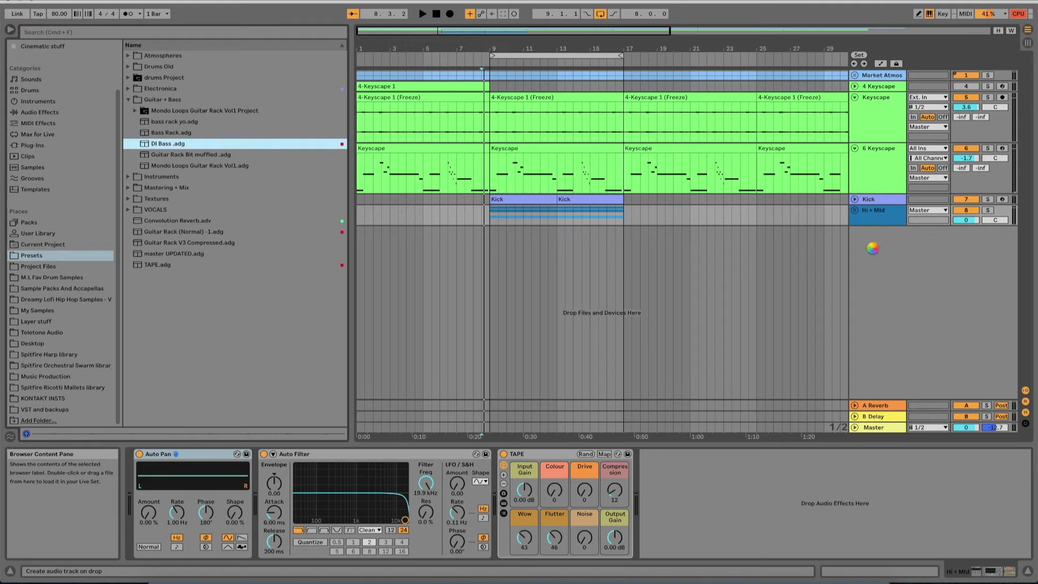
pyautogui.click(451, 14)
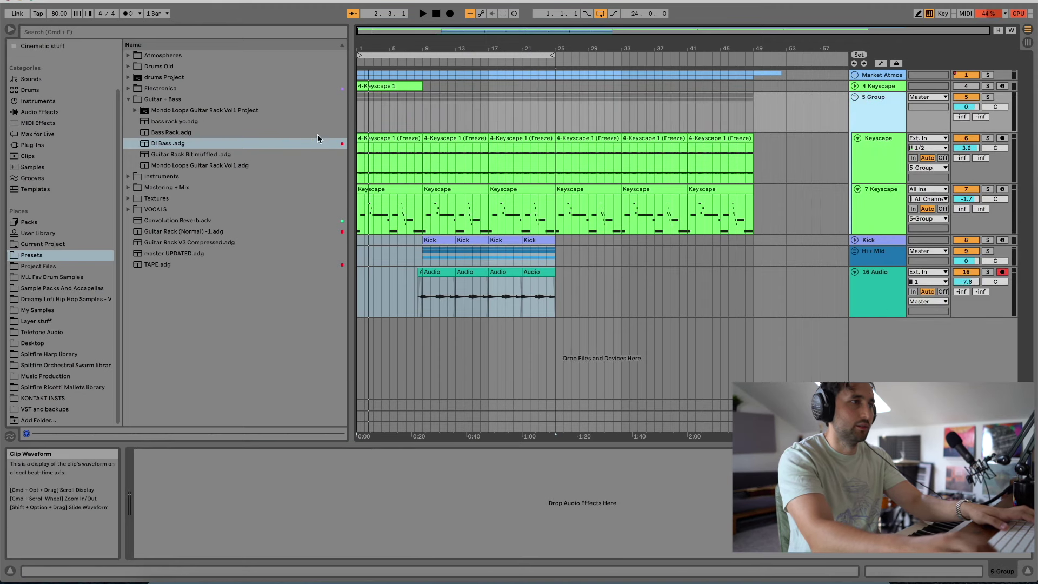
# Step: Add an Auto Filter to 5 Group, switch it to high-pass and set its frequency to 26.0 Hz
pyautogui.click(39, 111)
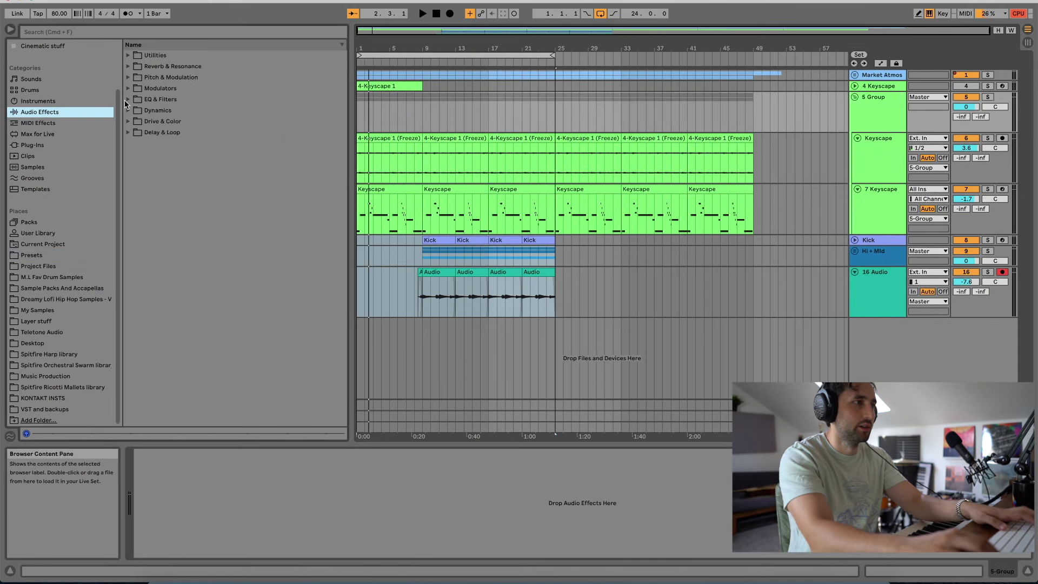
pyautogui.scroll(1, 123, 79)
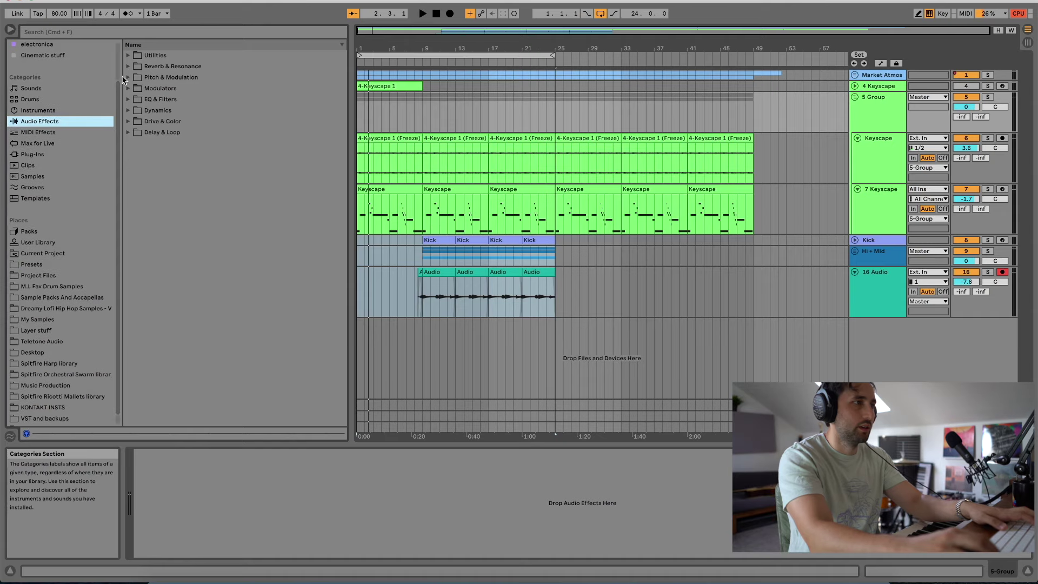
pyautogui.click(137, 99)
pyautogui.moveTo(169, 144); pyautogui.dragTo(211, 549)
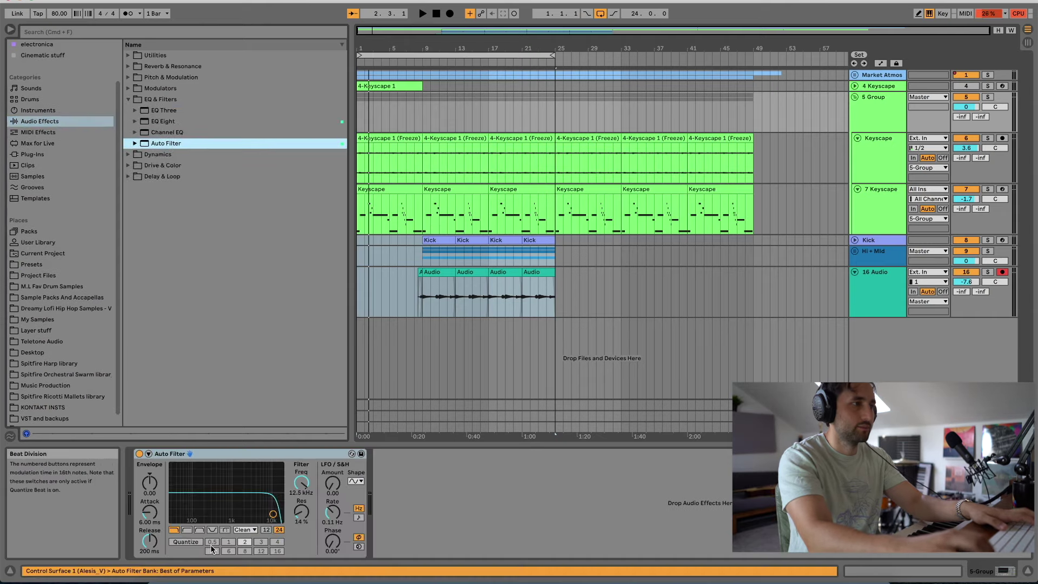
pyautogui.click(186, 530)
pyautogui.moveTo(302, 483); pyautogui.dragTo(301, 519)
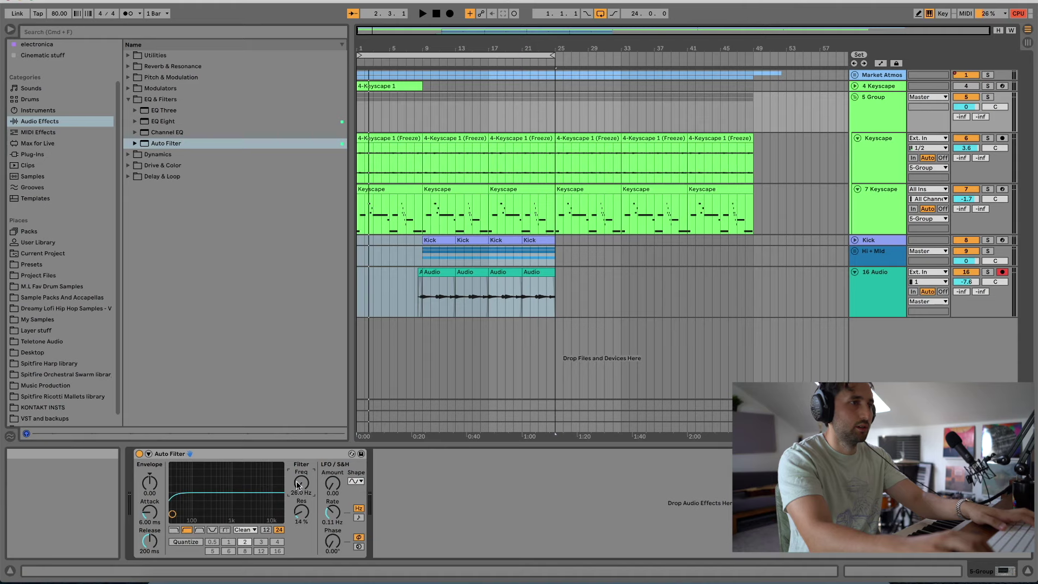
# Step: Automate the Auto Filter frequency on 5 Group from about 629 Hz at bar 1 down to 26 Hz around bar 5, and play it back
pyautogui.rightClick(300, 483)
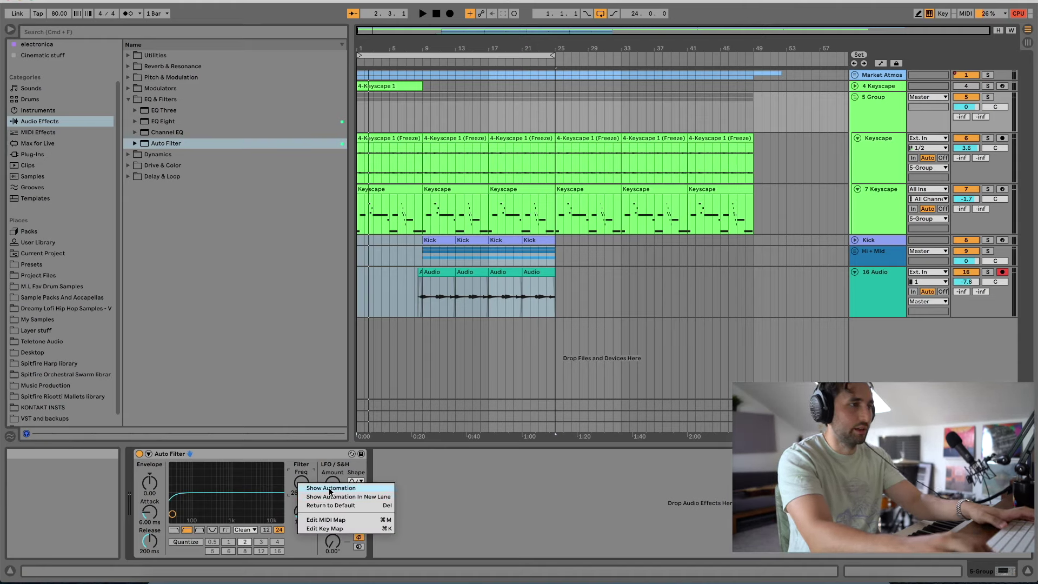
pyautogui.click(330, 488)
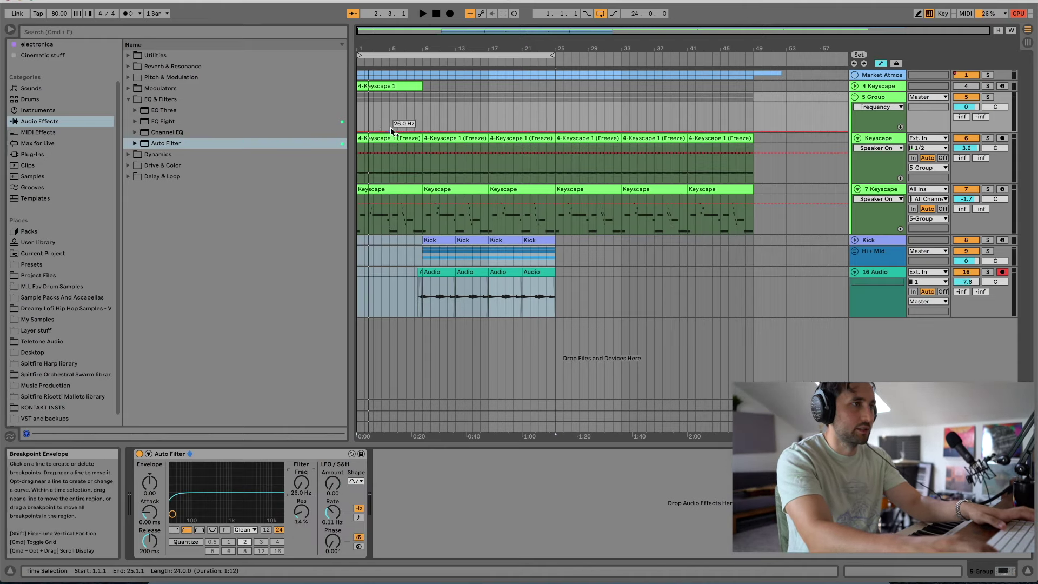
pyautogui.click(361, 135)
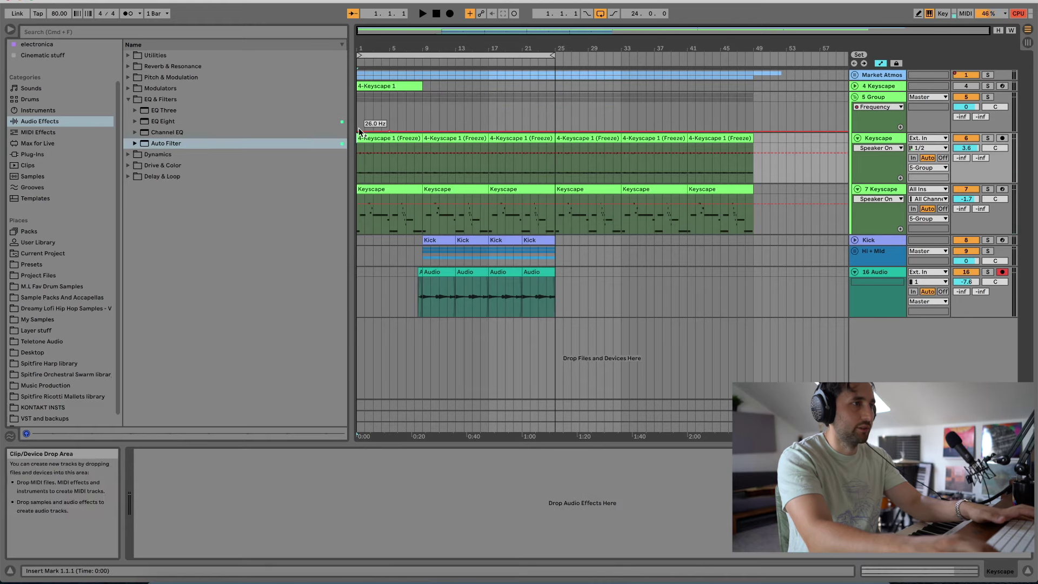
pyautogui.moveTo(361, 132); pyautogui.dragTo(357, 120)
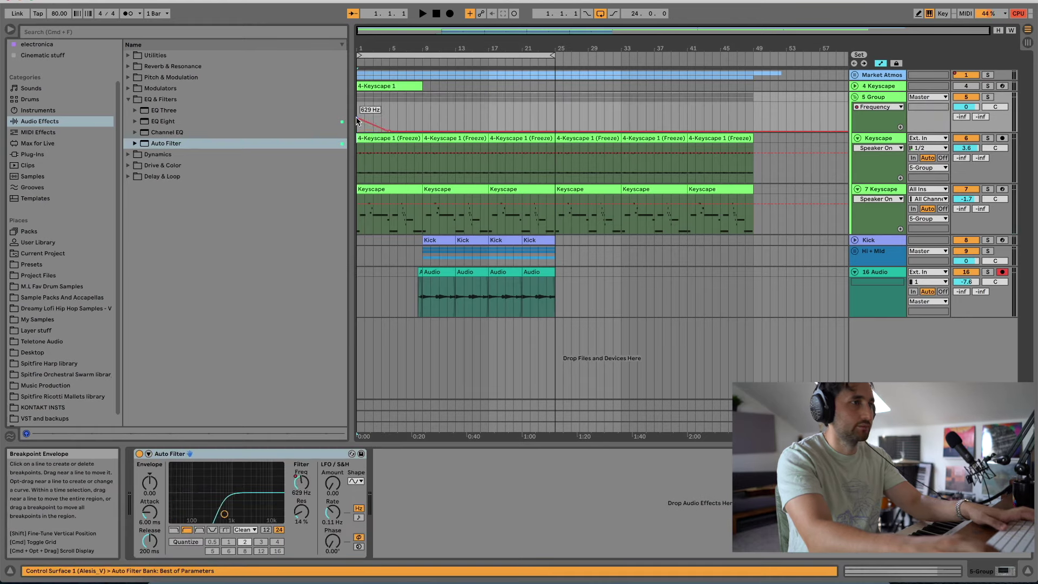
pyautogui.press('space')
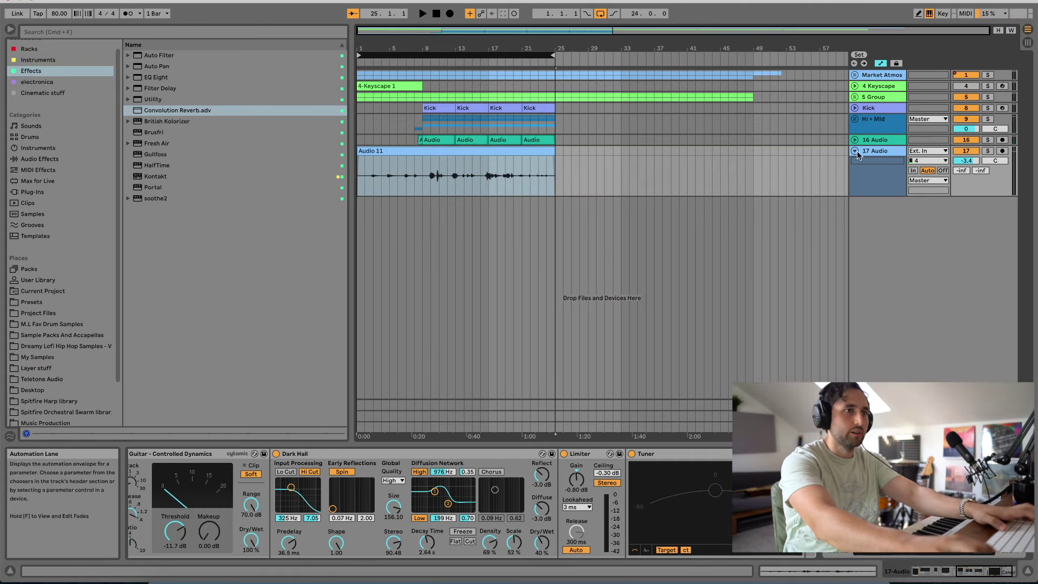
# Step: Duplicate the 17 Audio track and delete the original track's audio from bar 9 onward
pyautogui.click(871, 152)
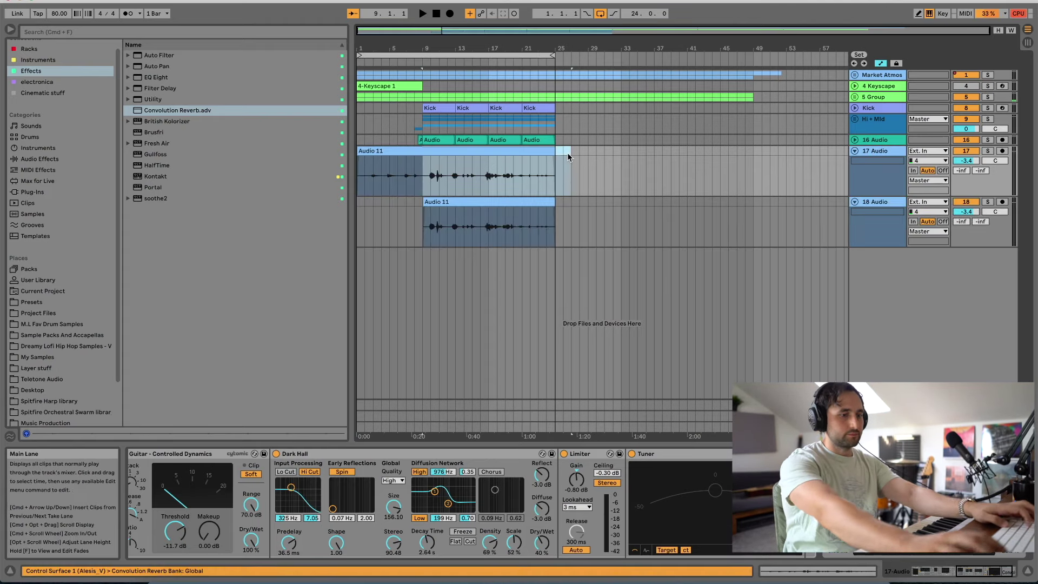
pyautogui.press('Delete')
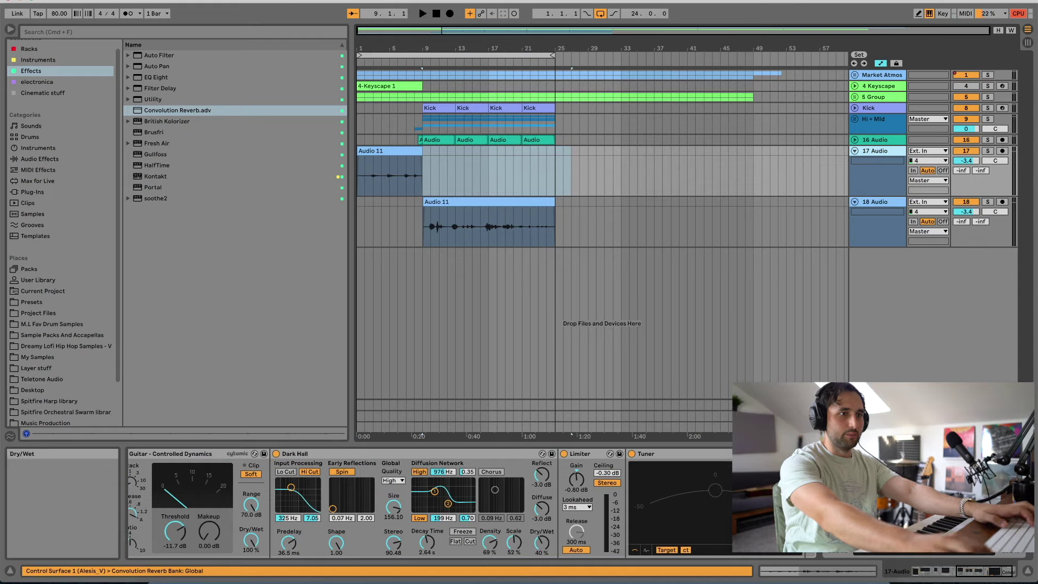
# Step: Insert Portal on 17 Audio with the user preset COOL REVERSE THING MONDO 1 and a drier dry/wet mix
pyautogui.click(257, 36)
pyautogui.click(153, 187)
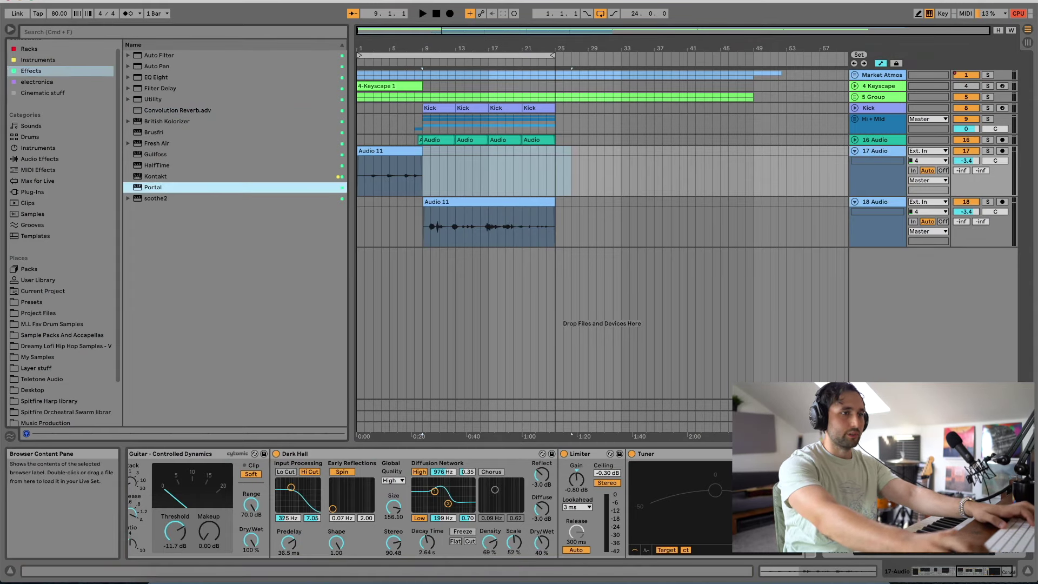
pyautogui.moveTo(1037, 475); pyautogui.dragTo(1001, 484)
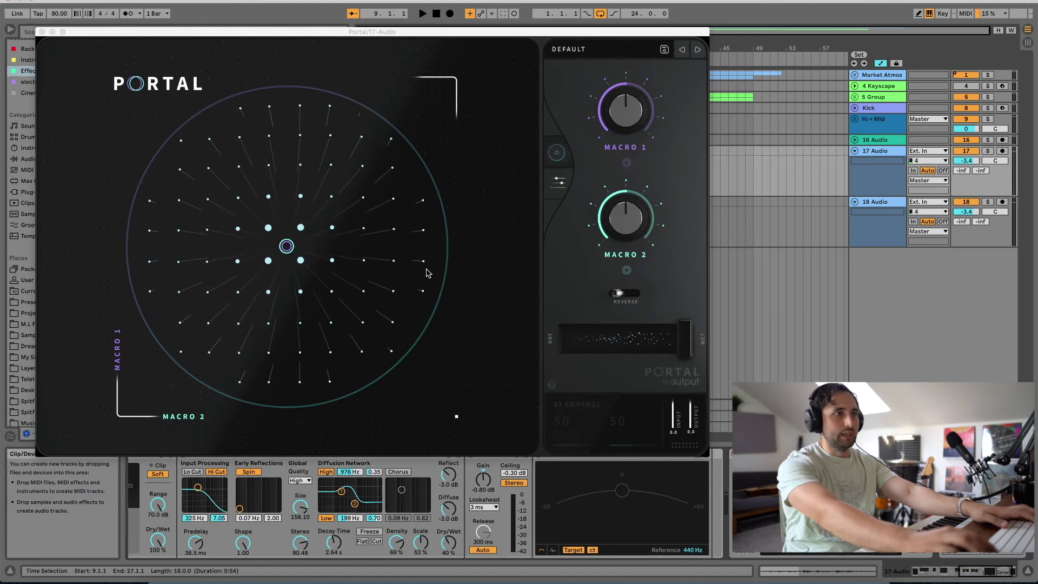
pyautogui.click(572, 49)
pyautogui.scroll(-5, 162, 271)
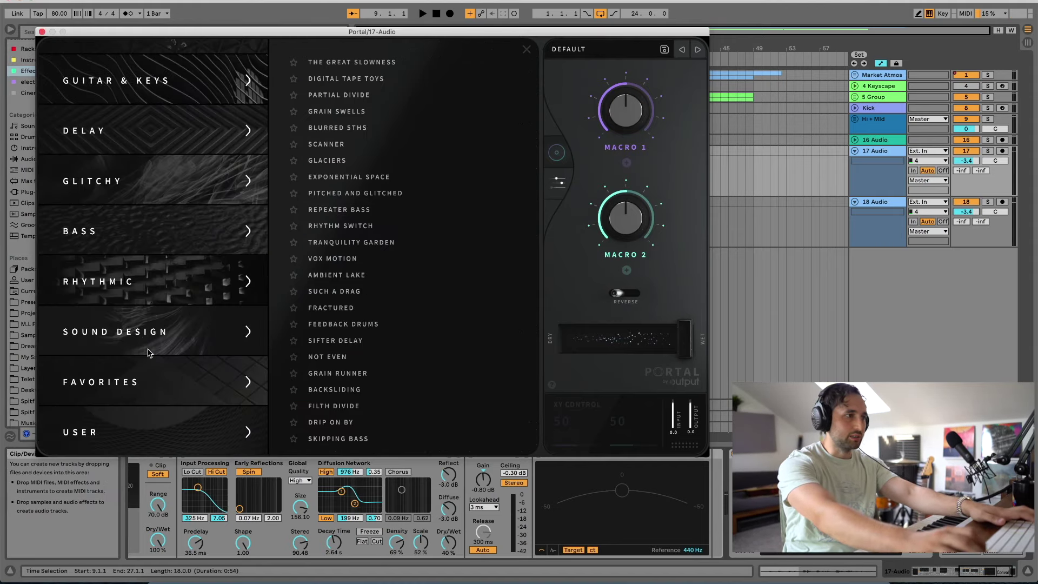
pyautogui.click(161, 426)
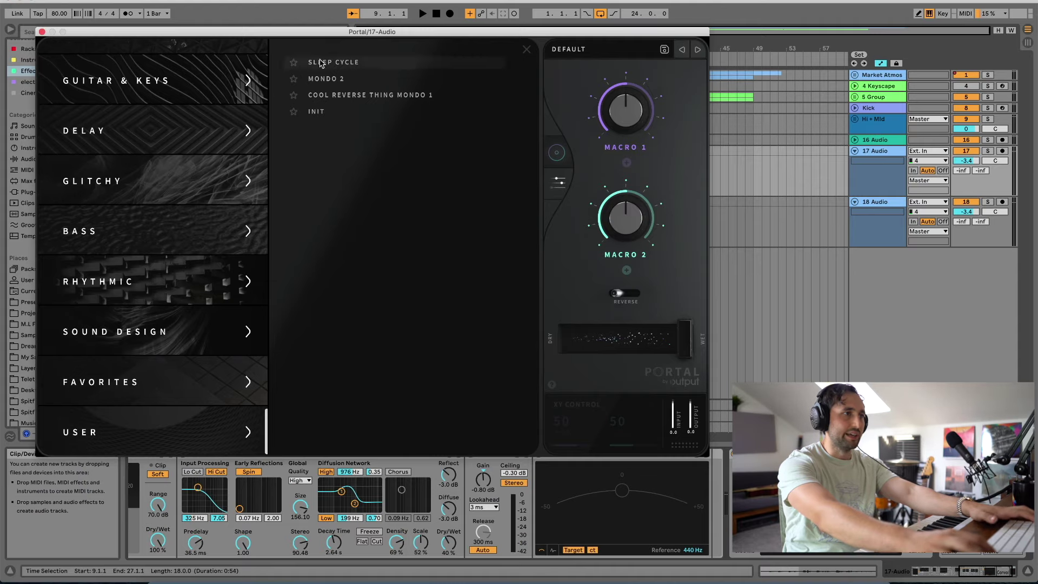
pyautogui.click(427, 96)
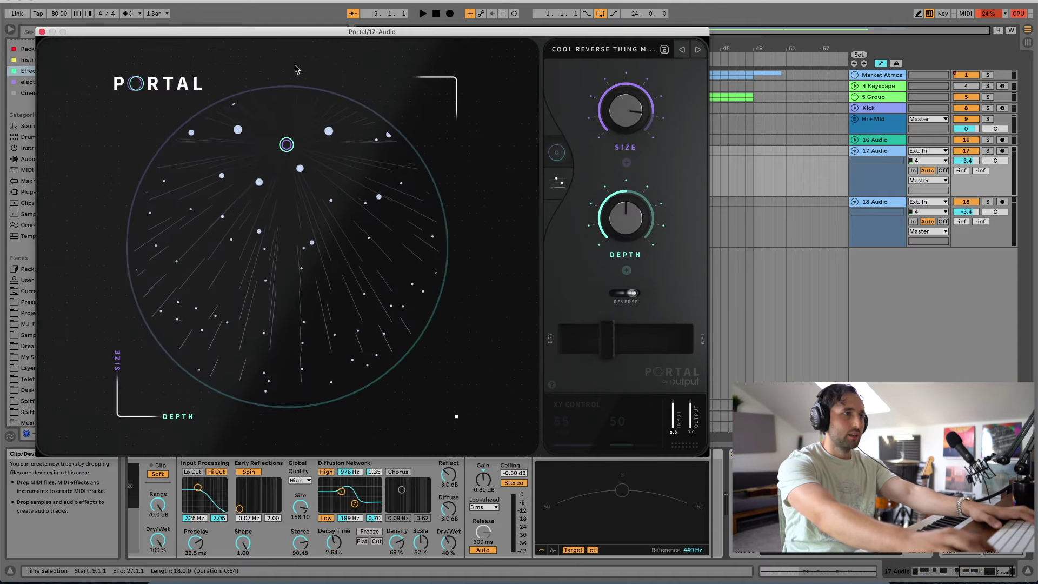
pyautogui.moveTo(605, 339); pyautogui.dragTo(582, 339)
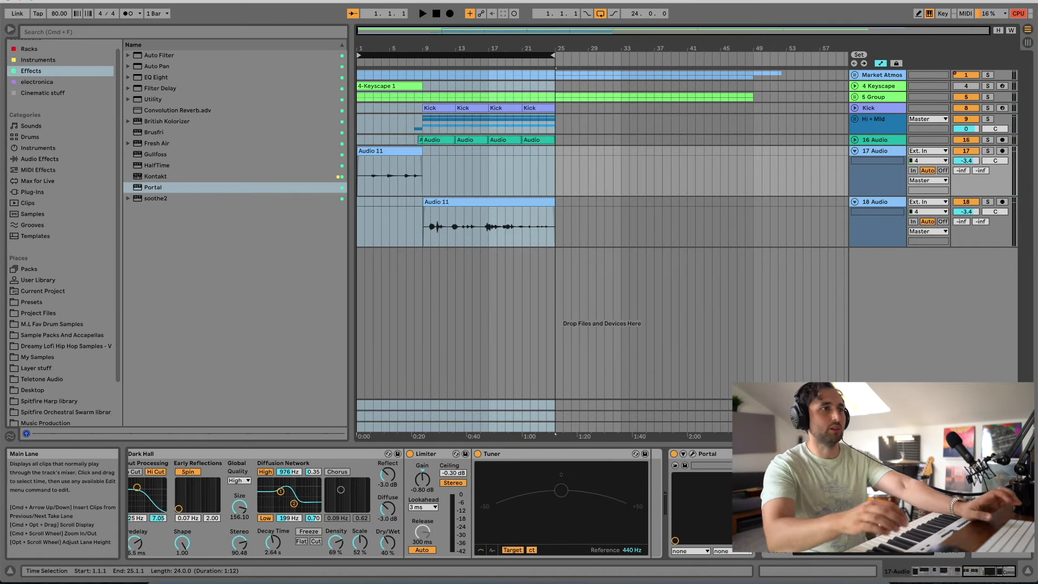
# Step: Play the arrangement from bar 1 and examine the bass clip at bar 17 on 16 Audio along with its device chain
pyautogui.click(422, 13)
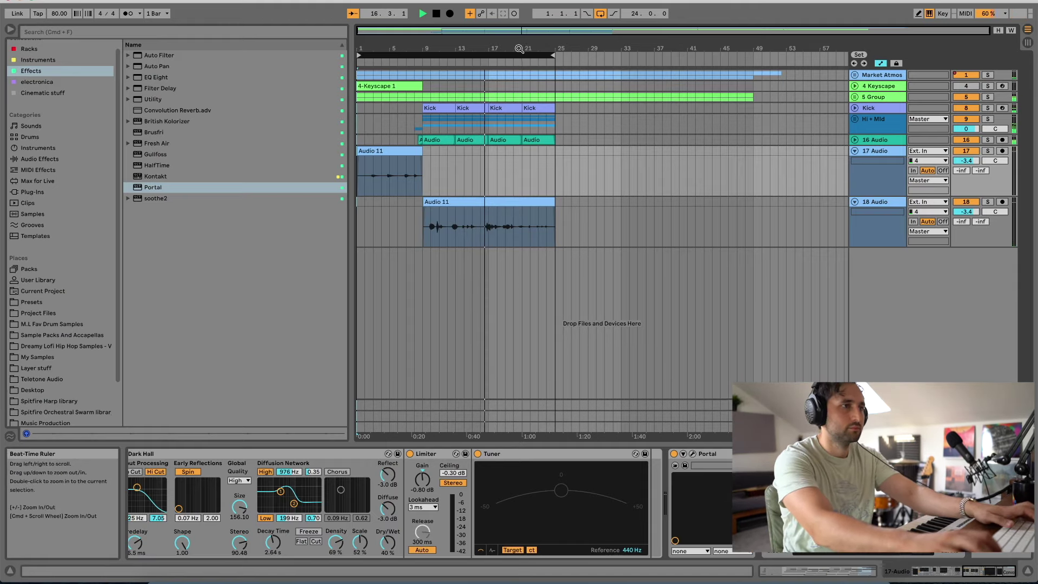
pyautogui.moveTo(510, 48); pyautogui.dragTo(622, 119)
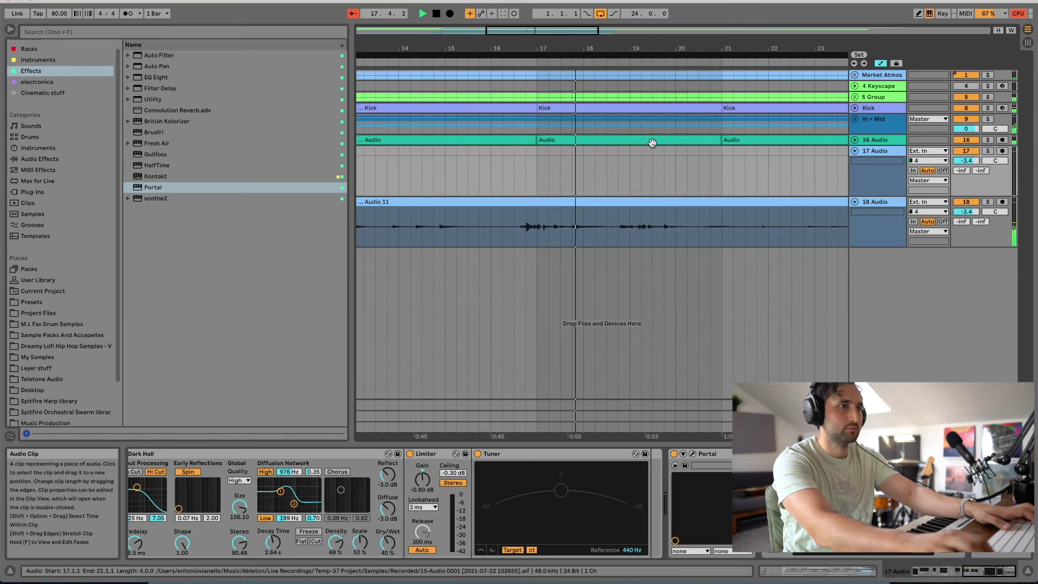
pyautogui.moveTo(496, 51); pyautogui.dragTo(496, 108)
pyautogui.click(495, 131)
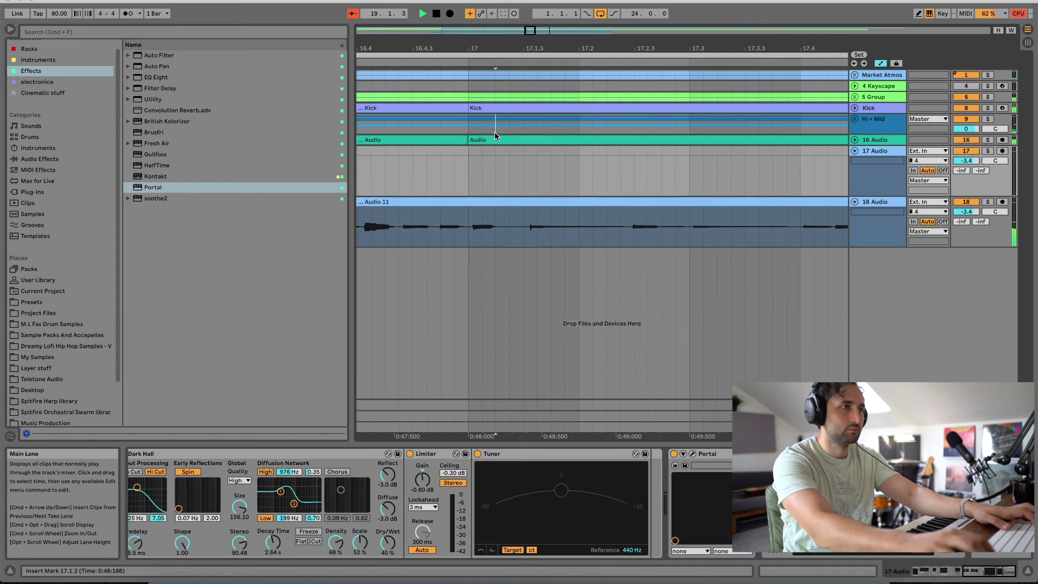
pyautogui.click(496, 139)
pyautogui.moveTo(508, 49); pyautogui.dragTo(509, 14)
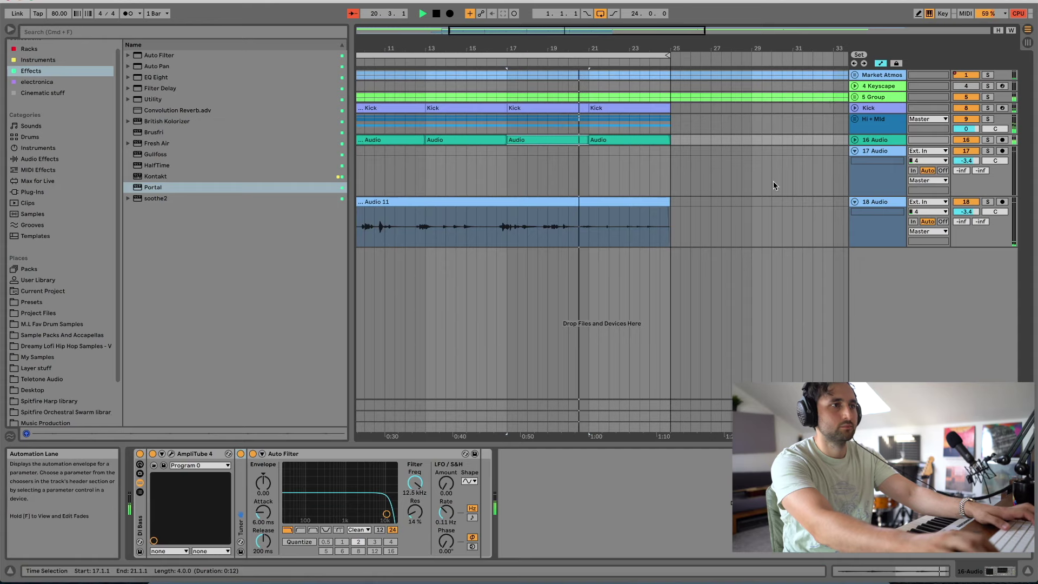
pyautogui.moveTo(525, 51); pyautogui.dragTo(555, 43)
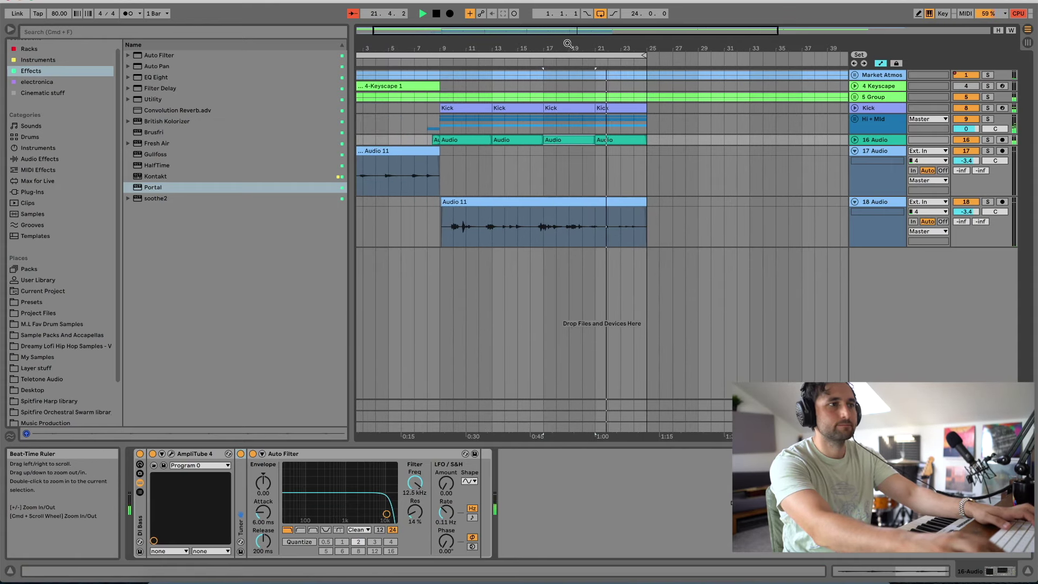